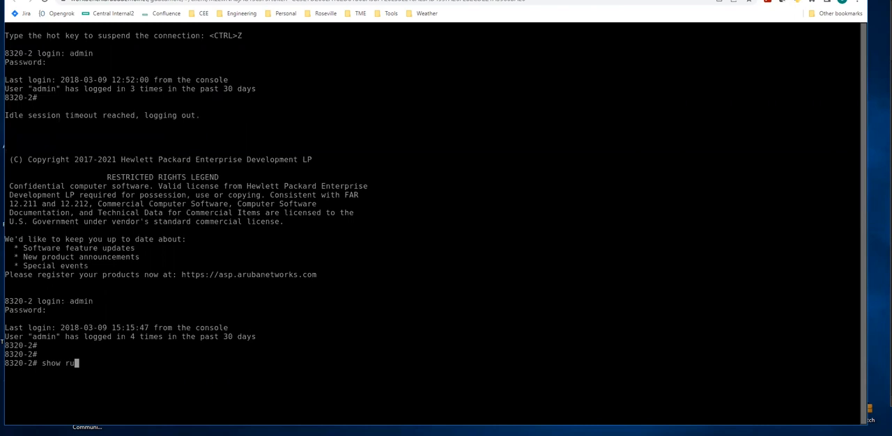
Display the switch's running configuration in the console session.
key("Return")
key("space")
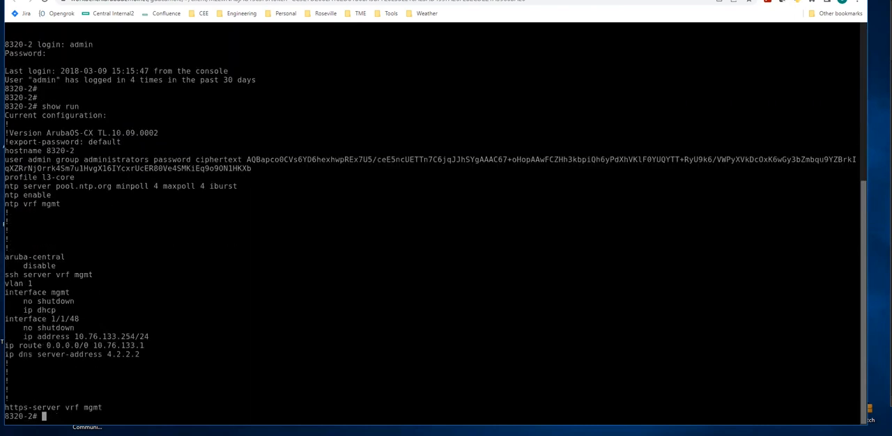
Ping 8.8.8.8 from the switch to check internet reachability, then stop the ping.
type("ping 8.8.8.8")
key("Return")
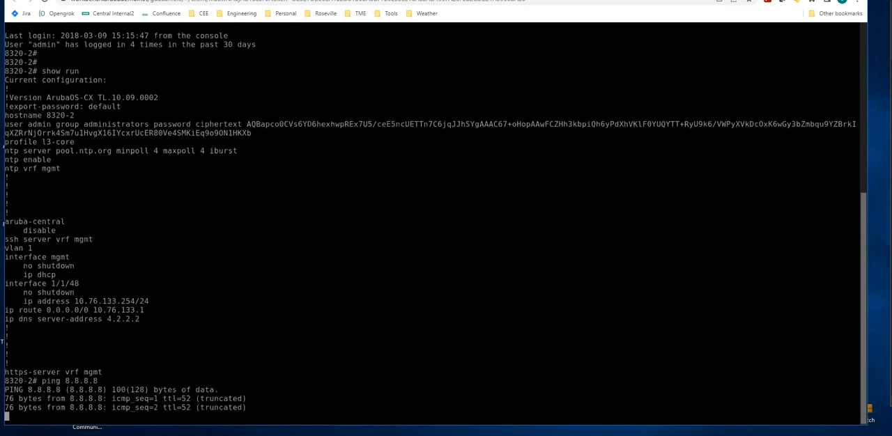
key("ctrl+c")
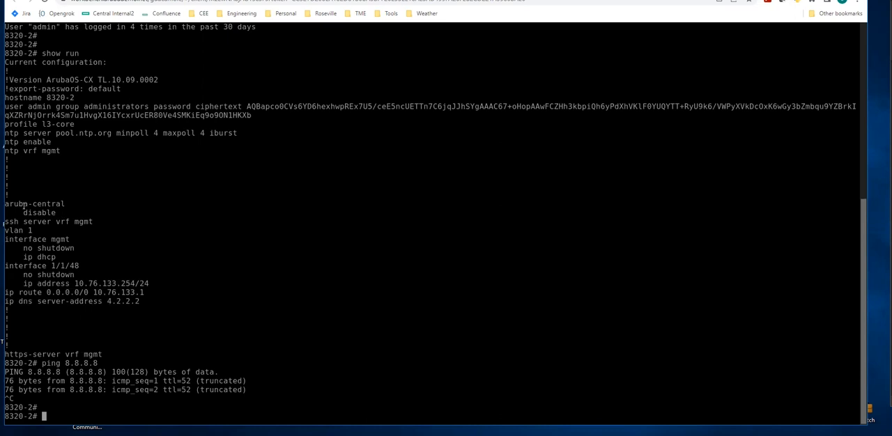
Run show aruba-central to check the switch's Aruba Central connection status.
type("show aruba-central")
key("Return")
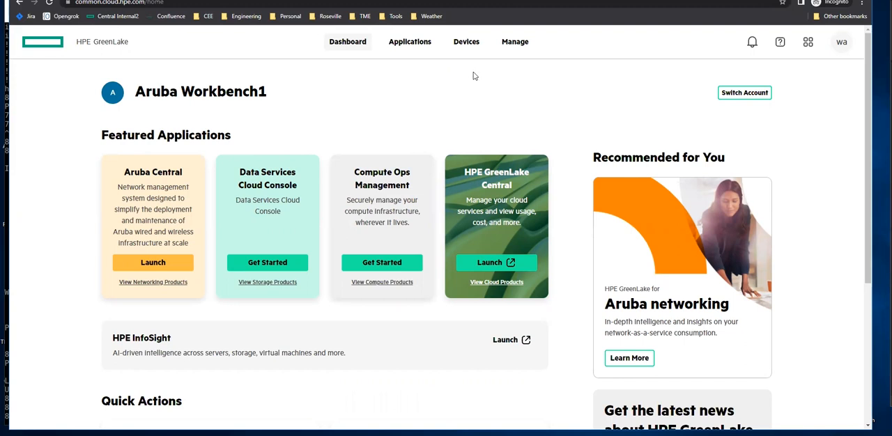
Open the device inventory, then go to the account's Subscriptions page.
left_click(468, 45)
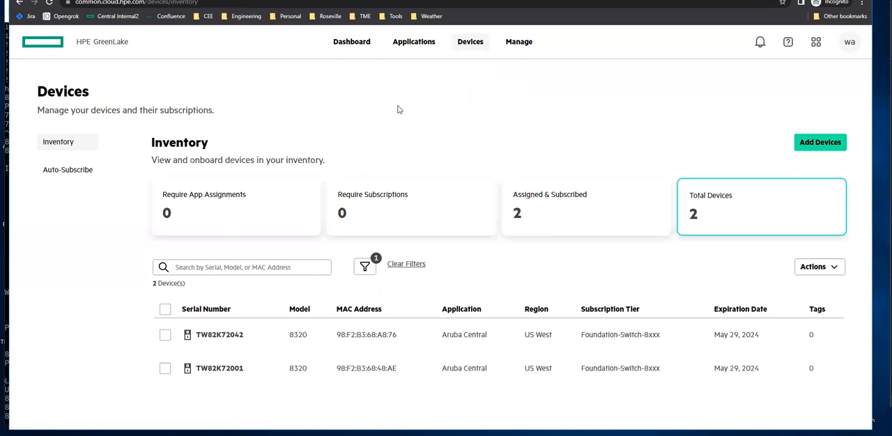
left_click(518, 44)
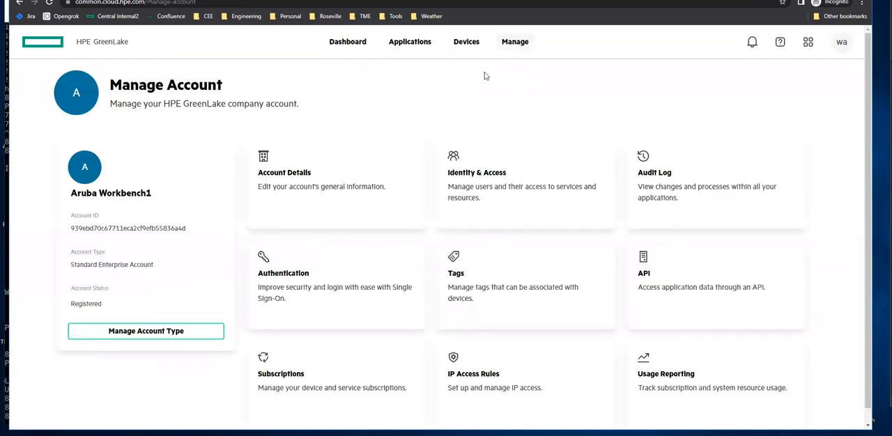
scroll(512, 247, "down", 1)
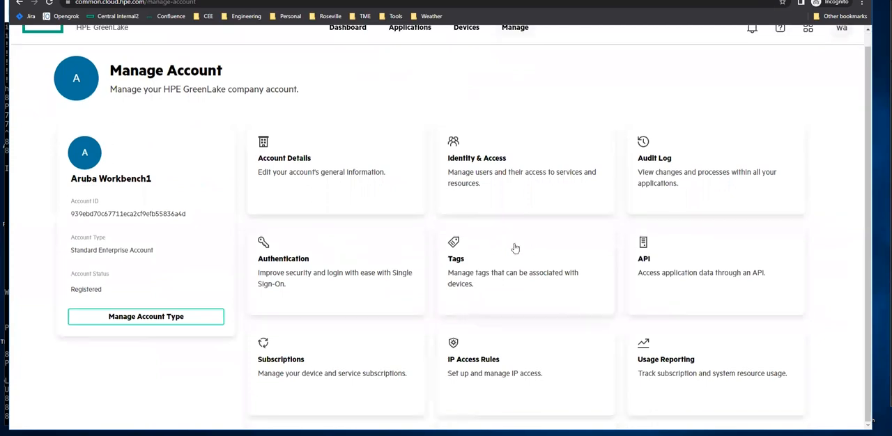
left_click(281, 367)
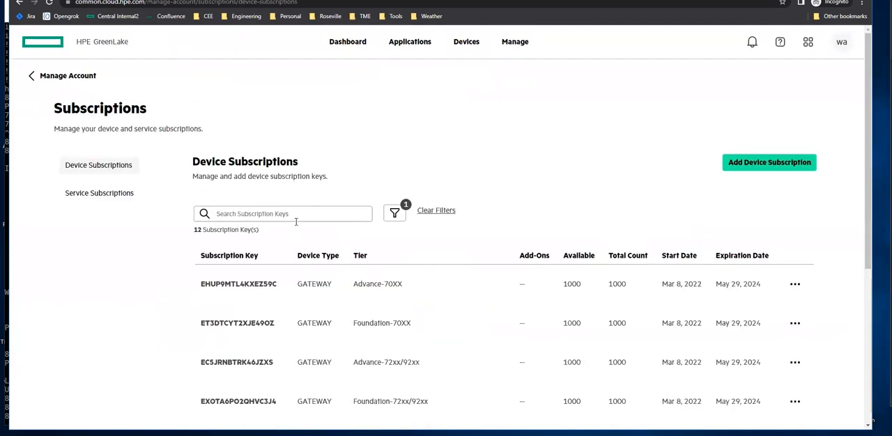
Filter the device subscriptions list to the Switches device type.
scroll(511, 244, "down", 2)
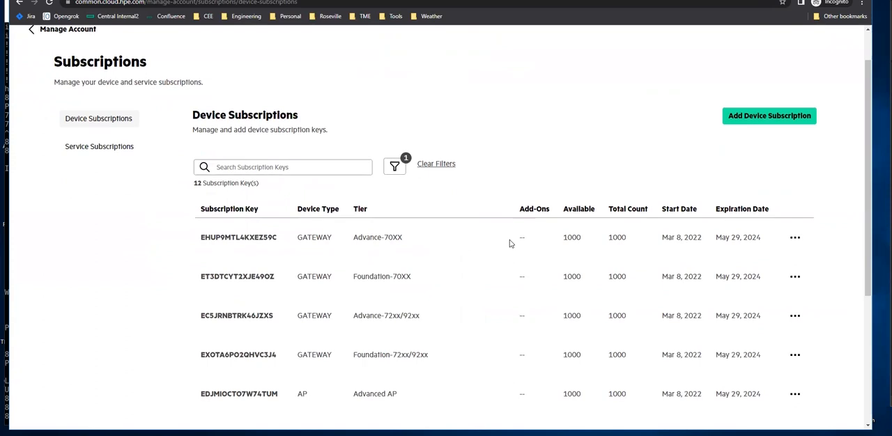
scroll(511, 244, "down", 3)
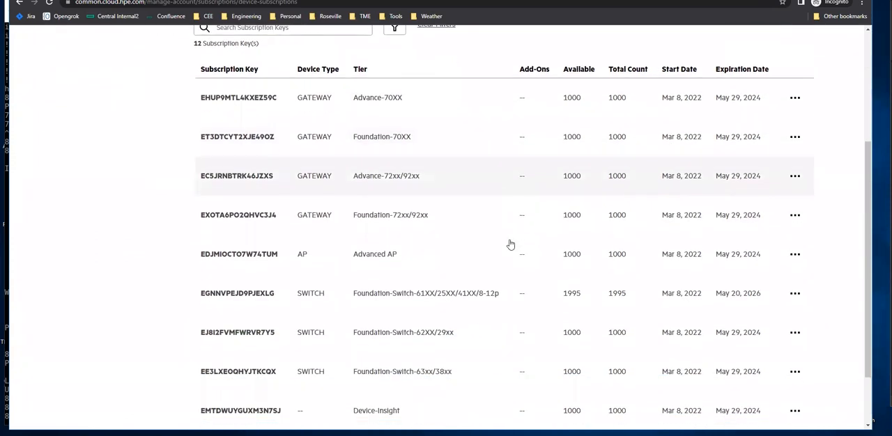
scroll(511, 244, "down", 1)
scroll(509, 243, "up", 4)
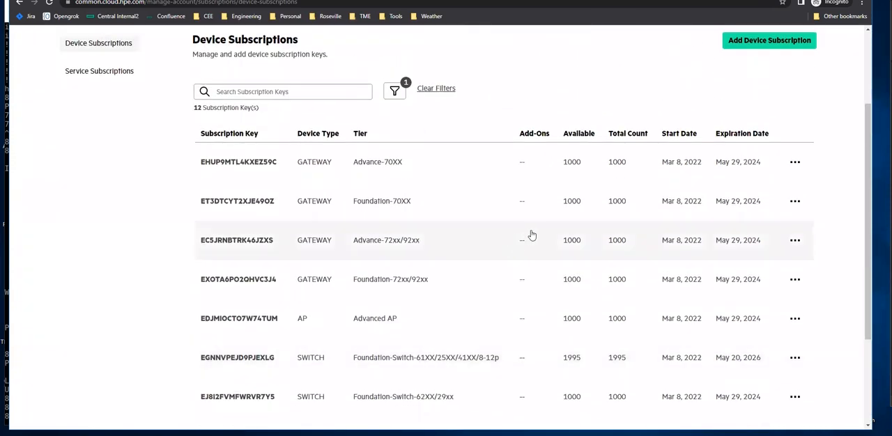
left_click(400, 140)
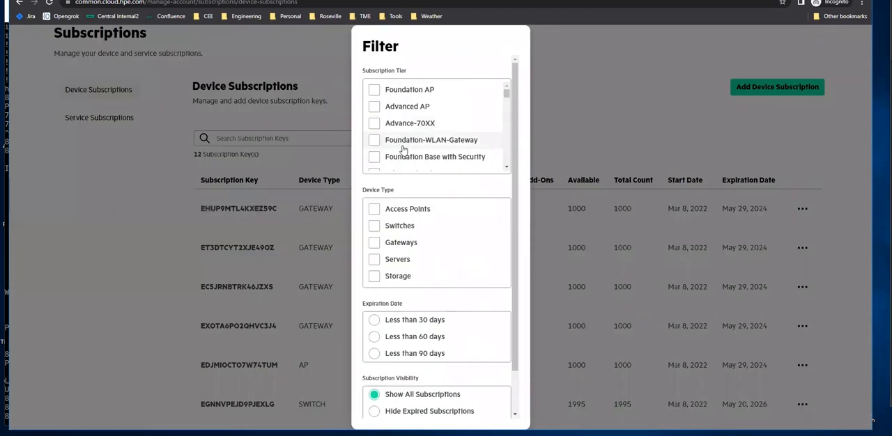
left_click(375, 227)
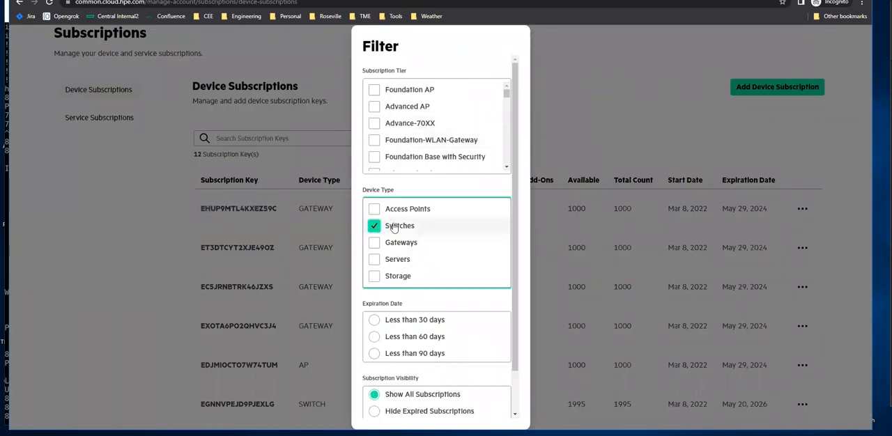
scroll(506, 209, "down", 3)
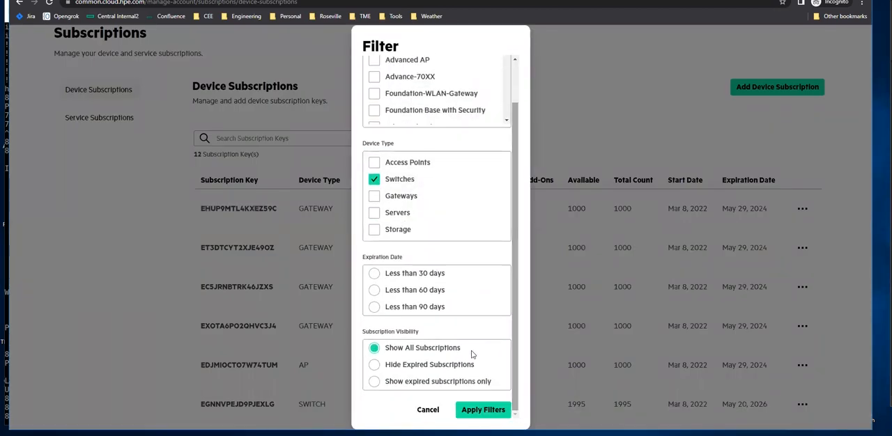
left_click(478, 411)
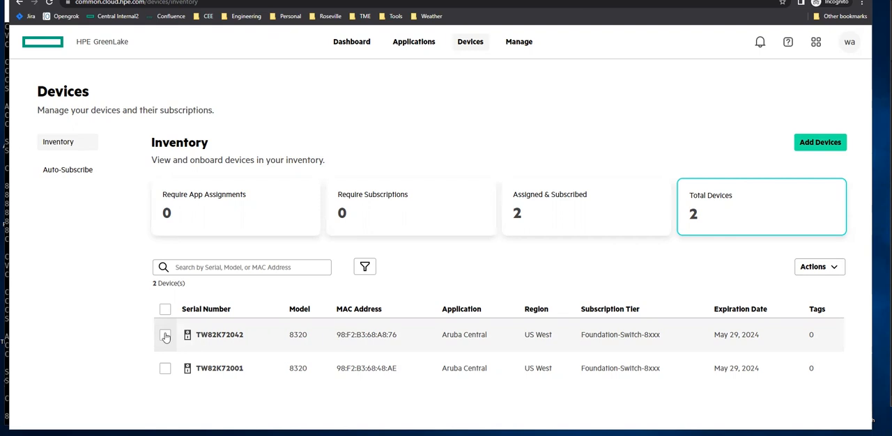
Select switch TW82K72042, open Manage Tags and create a tag name Asset-Tag.
left_click(165, 338)
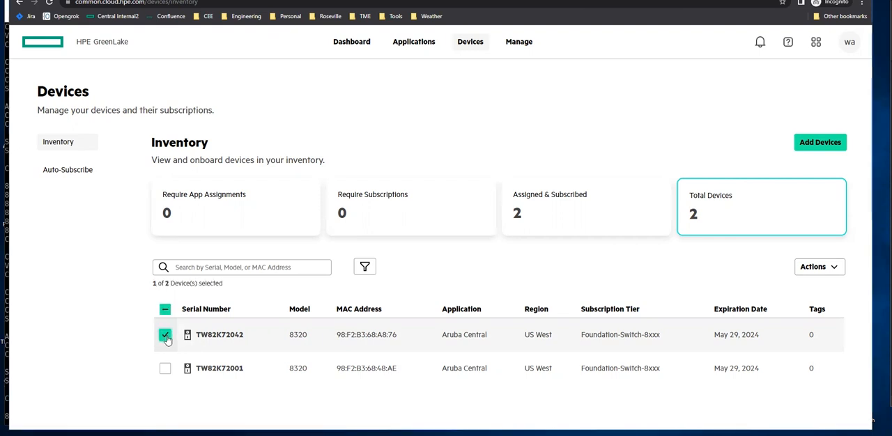
left_click(813, 268)
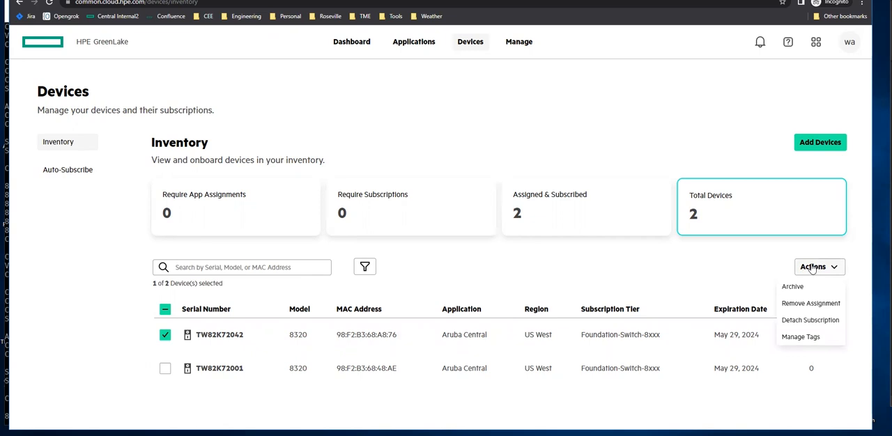
left_click(799, 340)
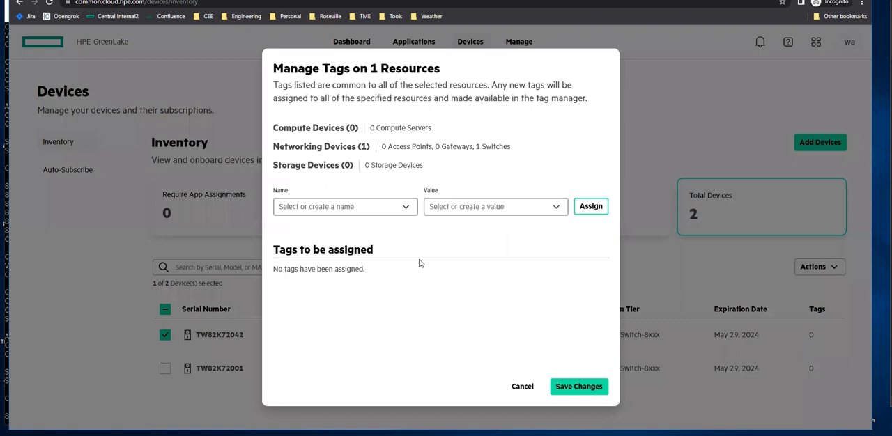
left_click(365, 208)
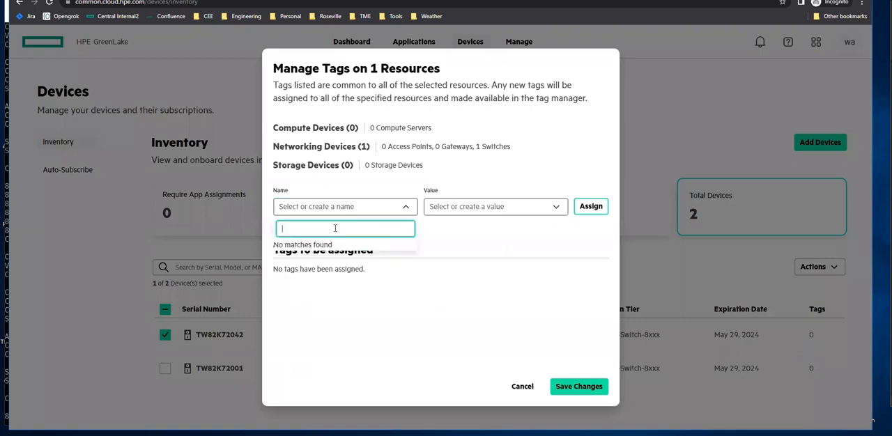
type("Asset-Tag")
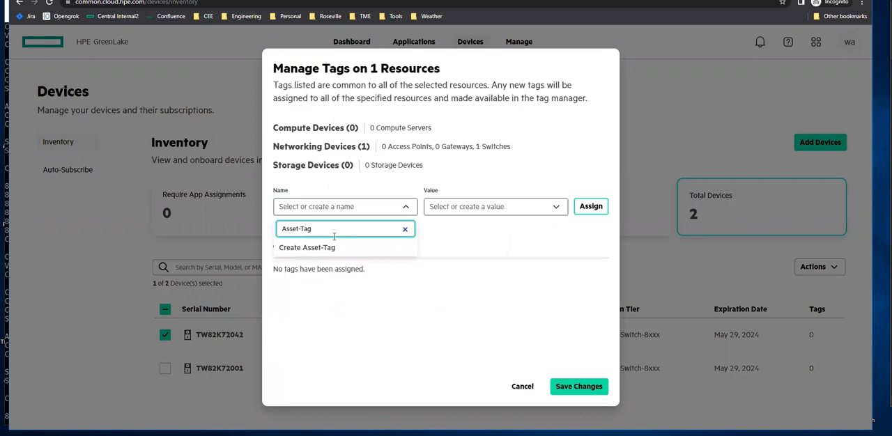
left_click(328, 248)
Create the tag value XYZ0001A, assign it to the switch and save the changes.
left_click(450, 209)
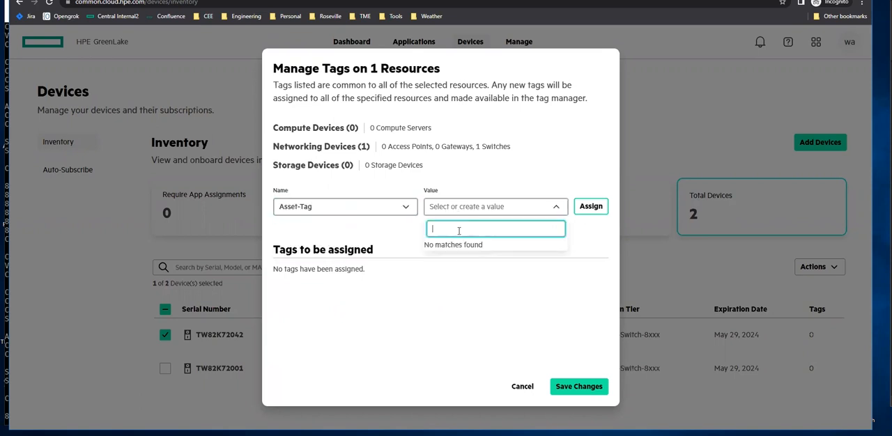
type("Z")
key("BackSpace")
type("XYZ00")
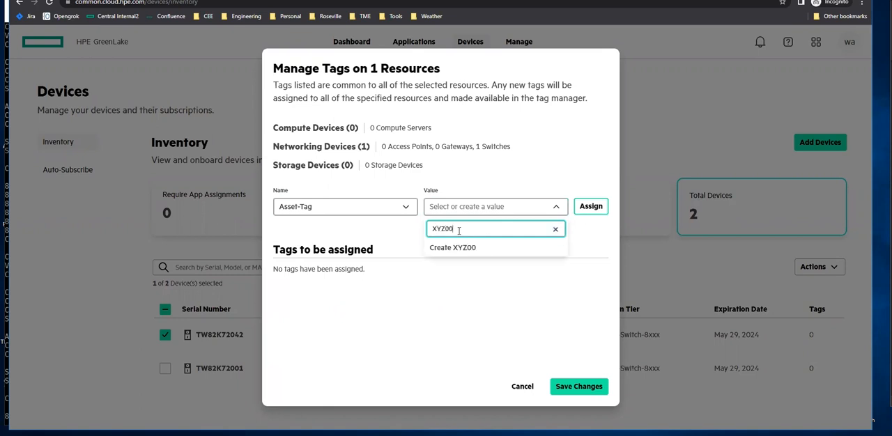
type("01A")
left_click(458, 248)
left_click(592, 208)
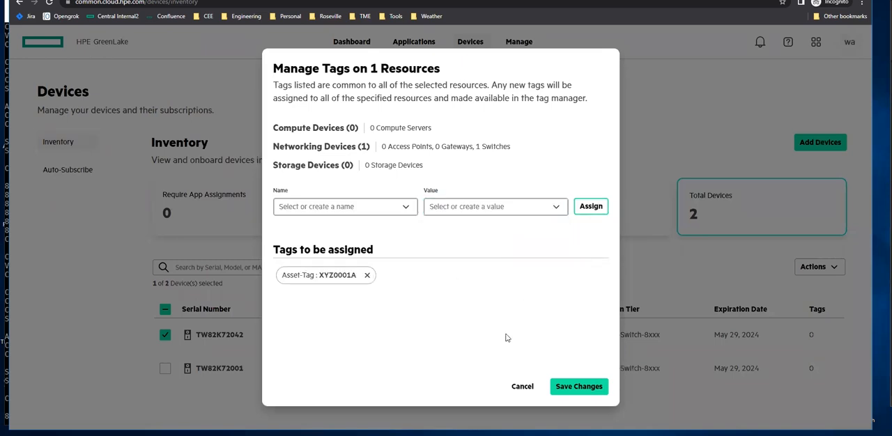
left_click(573, 388)
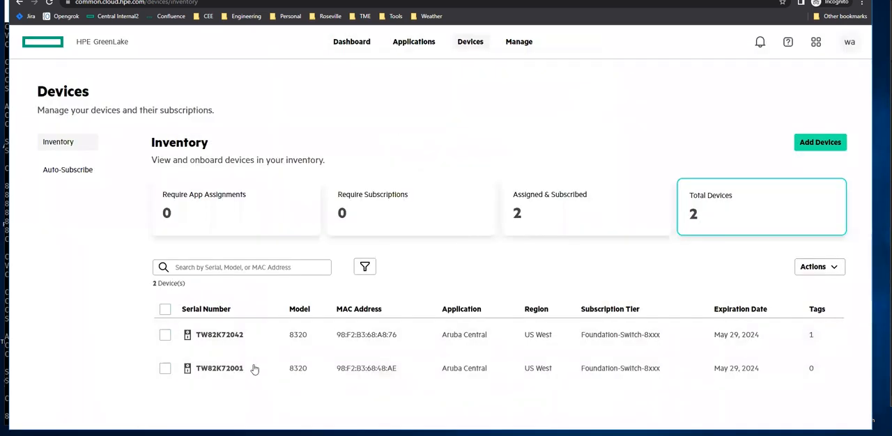
Select switch TW82K72001, open Manage Tags and choose the existing Asset-Tag name.
left_click(165, 370)
left_click(827, 270)
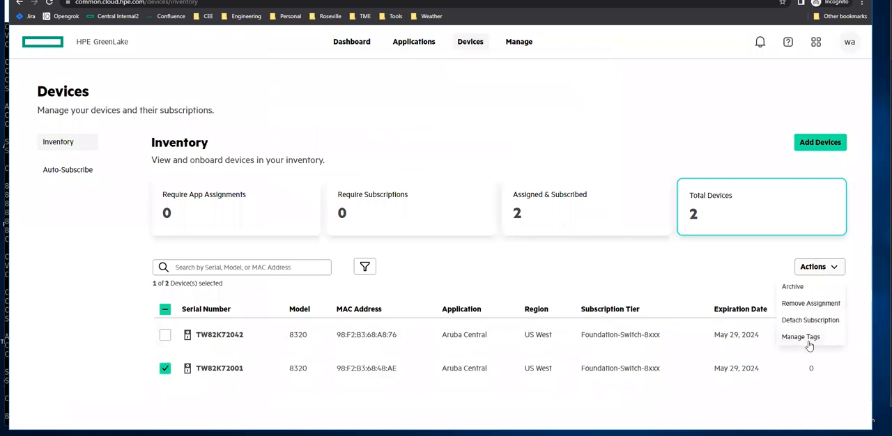
left_click(809, 339)
left_click(372, 214)
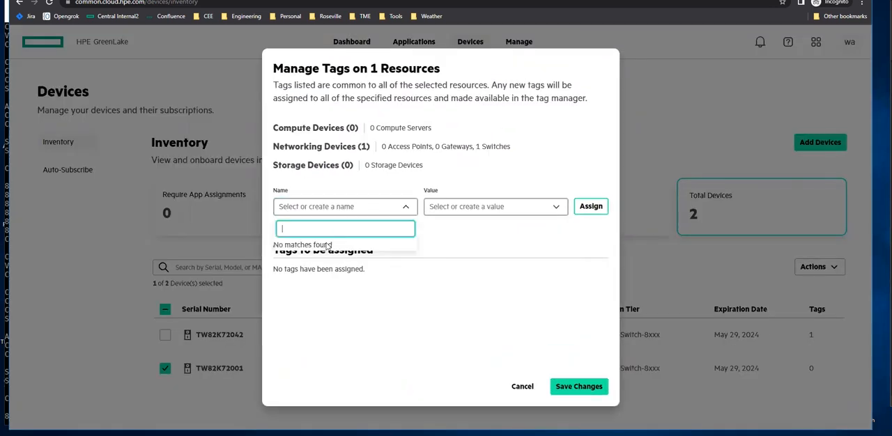
type("Asss")
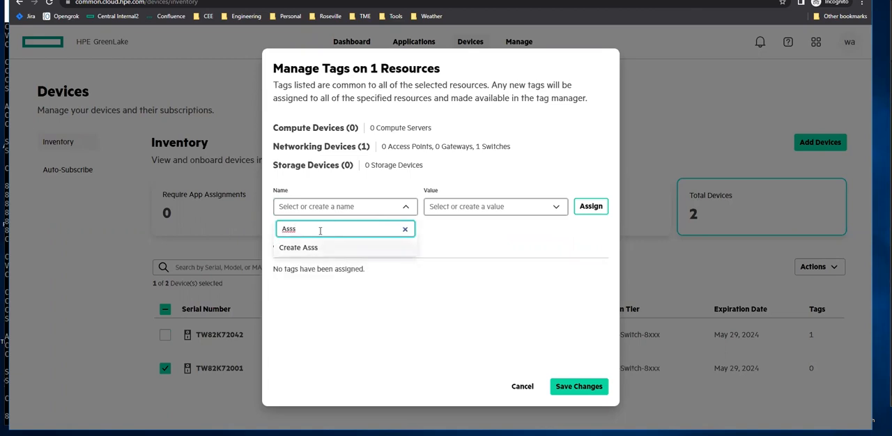
key("BackSpace")
type("et")
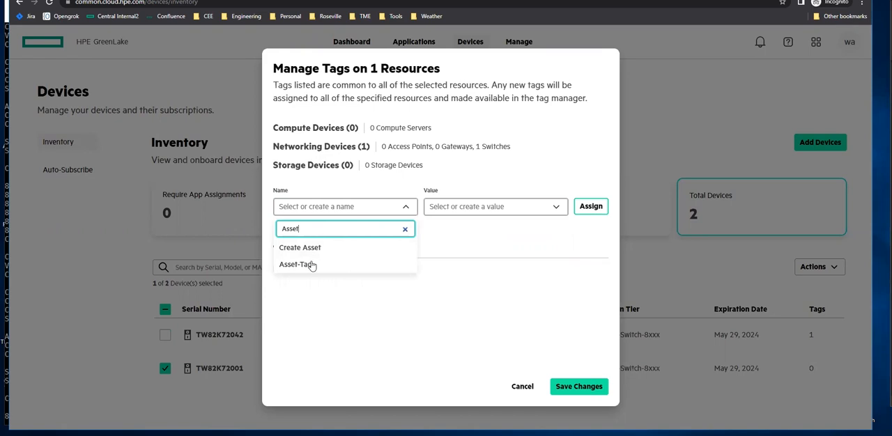
left_click(313, 265)
Create the tag value XYZ0001B, assign it to the switch and save the changes.
left_click(480, 207)
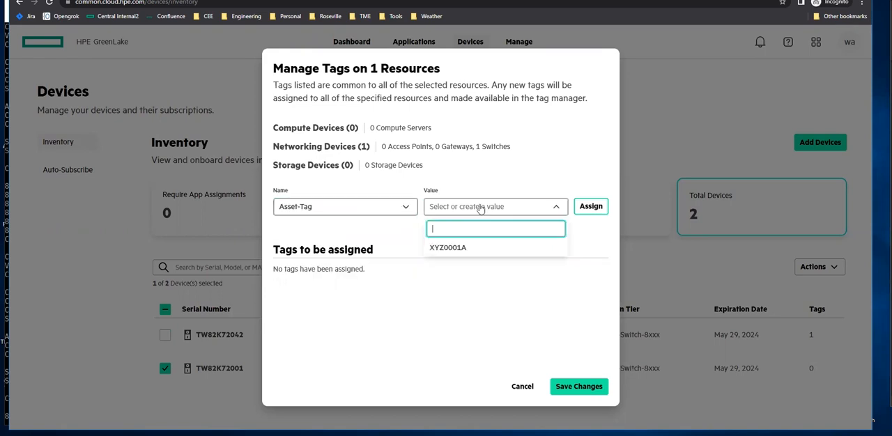
type("Z")
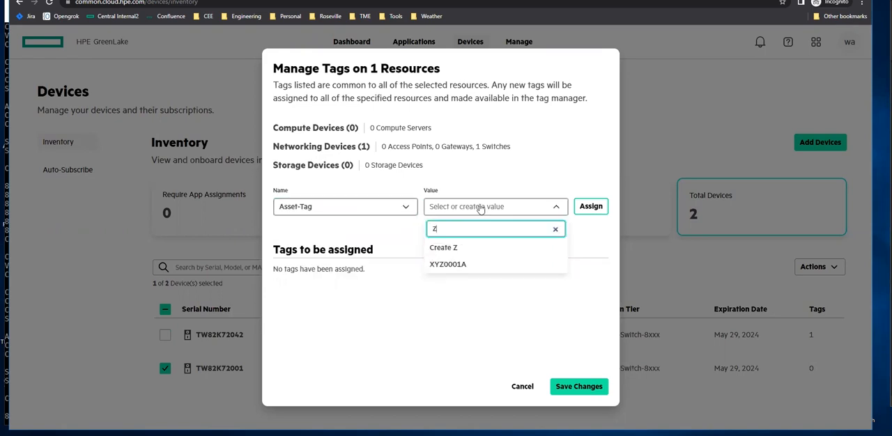
type("YZ0001G")
key("BackSpace")
type("B")
left_click(481, 209)
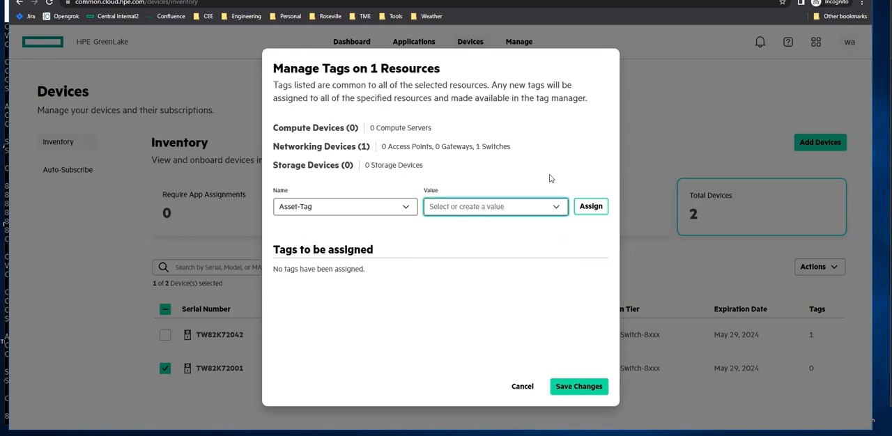
left_click(547, 210)
left_click(478, 249)
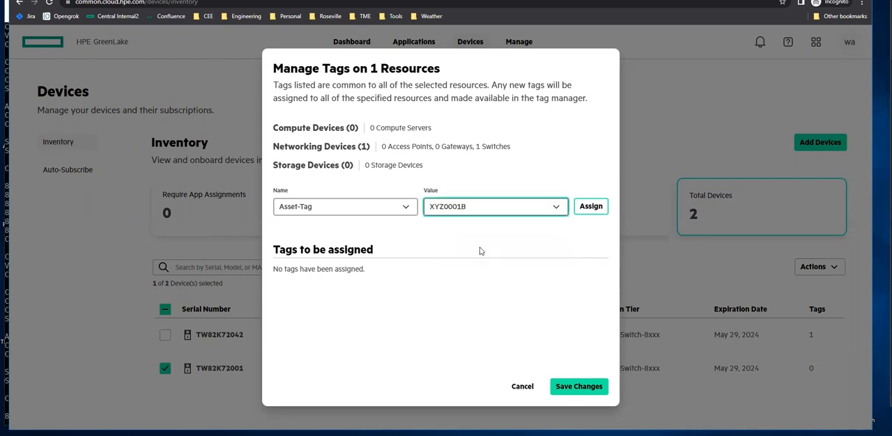
left_click(586, 209)
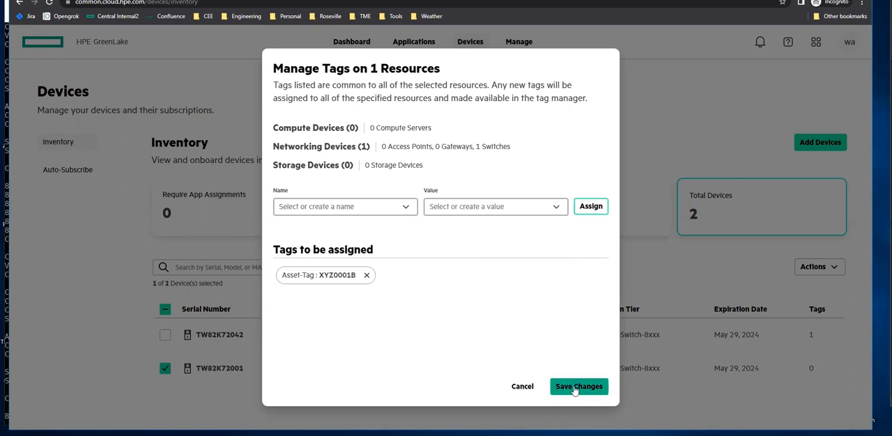
left_click(574, 389)
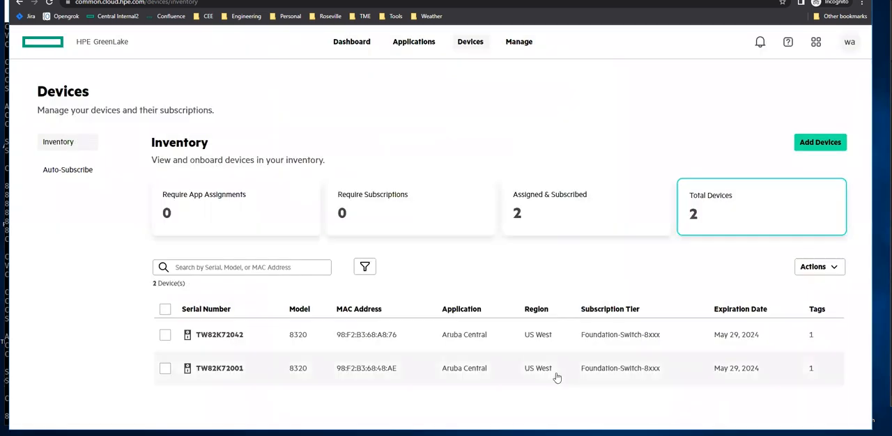
Filter the device inventory by the tag Asset-Tag:XYZ0001A.
left_click(371, 270)
left_click_drag(514, 249, 518, 366)
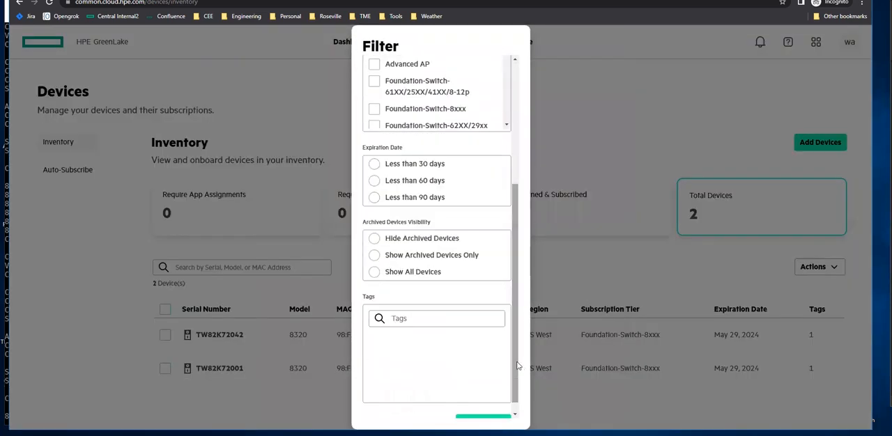
left_click(437, 321)
type("Asset-Tag")
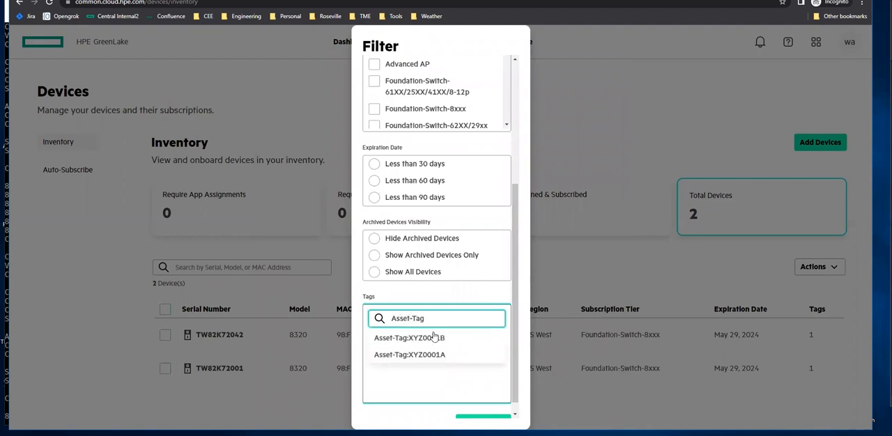
left_click(428, 357)
scroll(511, 352, "down", 3)
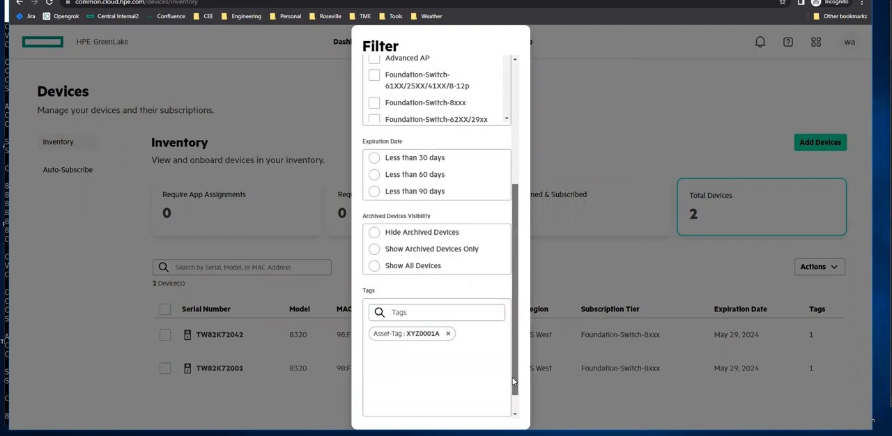
left_click(475, 411)
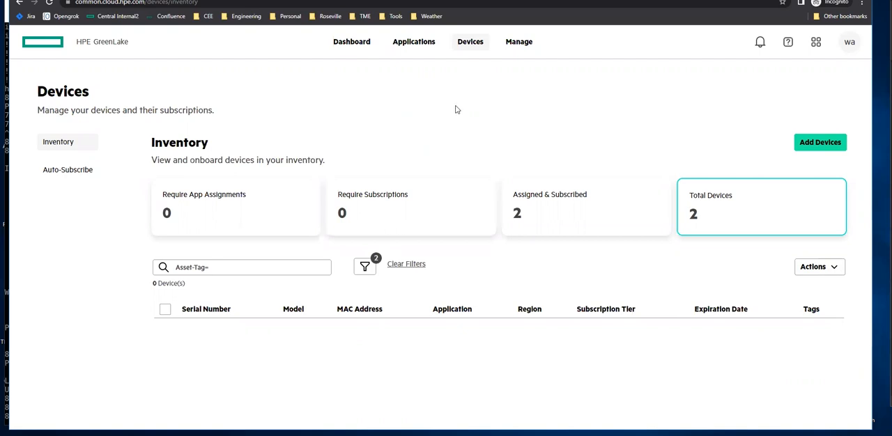
Open the Aruba Central application and launch it from its deployment region.
left_click(403, 54)
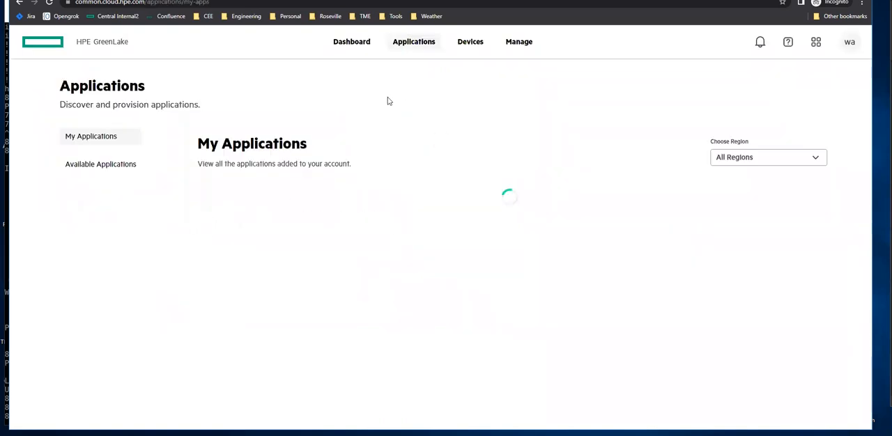
left_click(293, 213)
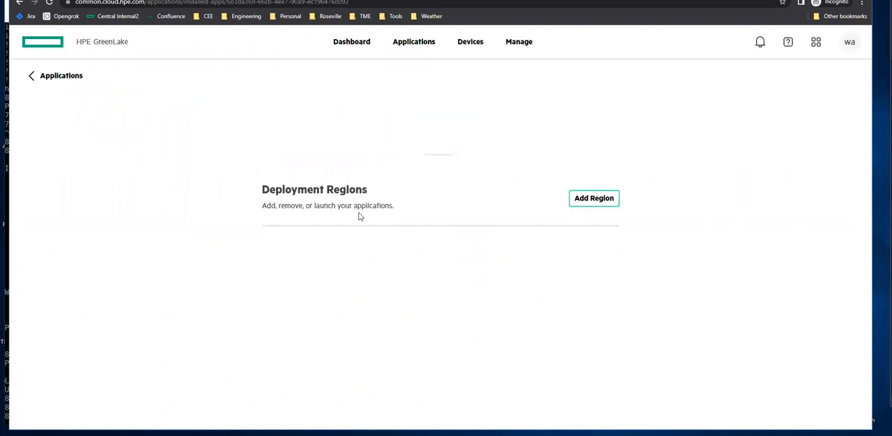
left_click(587, 254)
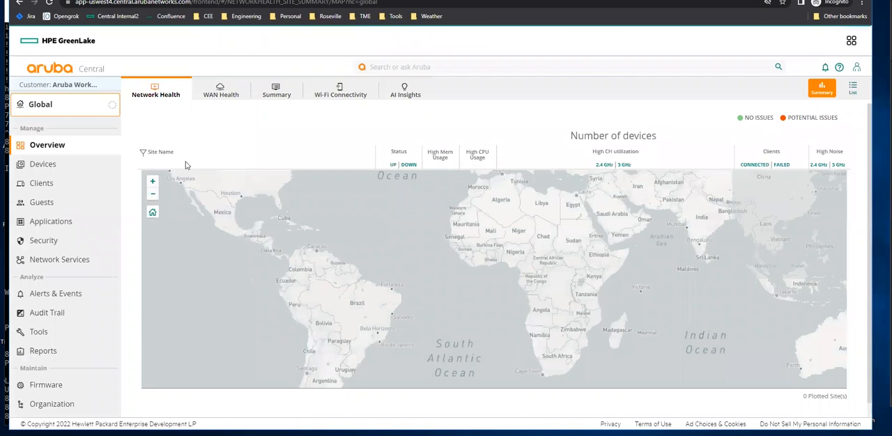
Check the Central device list, then open the Groups page under Organization.
left_click(43, 165)
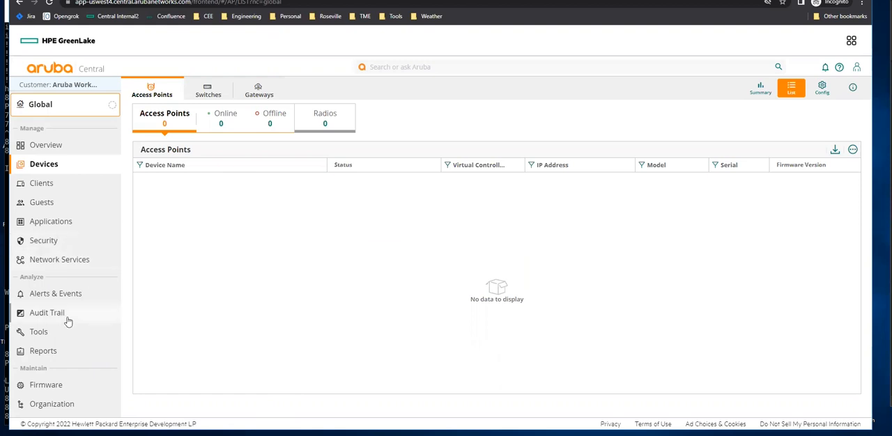
left_click(73, 407)
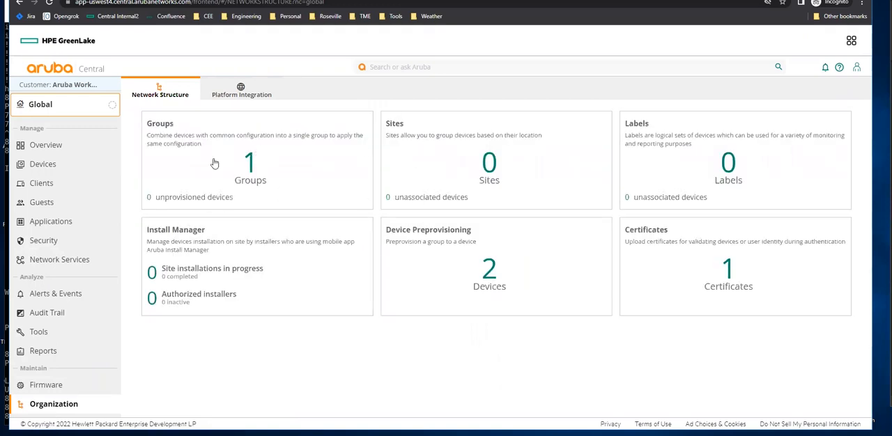
left_click(254, 161)
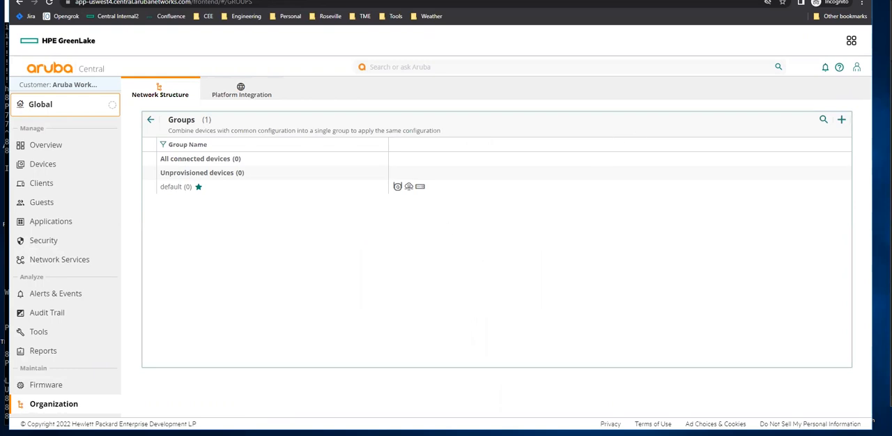
On switch 8320-1's console, enter the aruba-central configuration, enable it and exit.
mouse_move(151, 435)
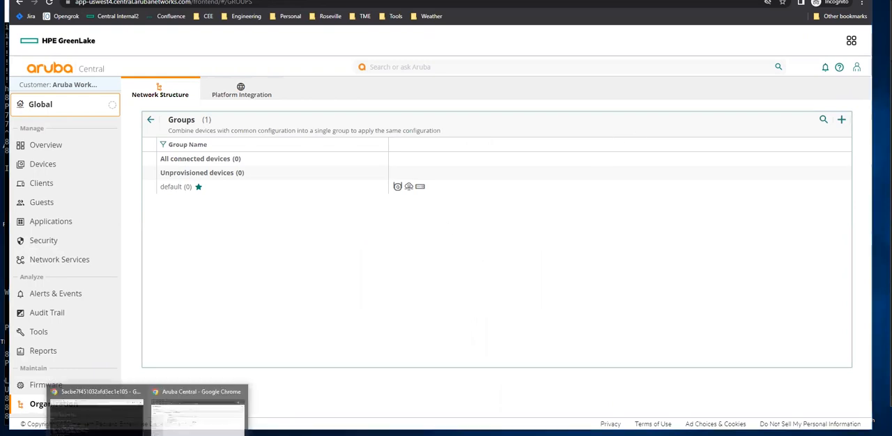
left_click(97, 415)
type("conf")
key("Return")
type("aruba-central")
key("Tab")
key("Return")
type("enabl")
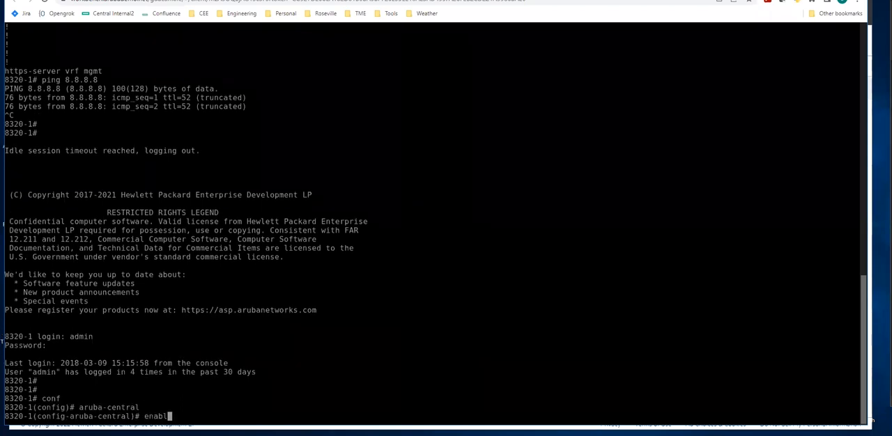
key("Return")
type("exit")
key("Return")
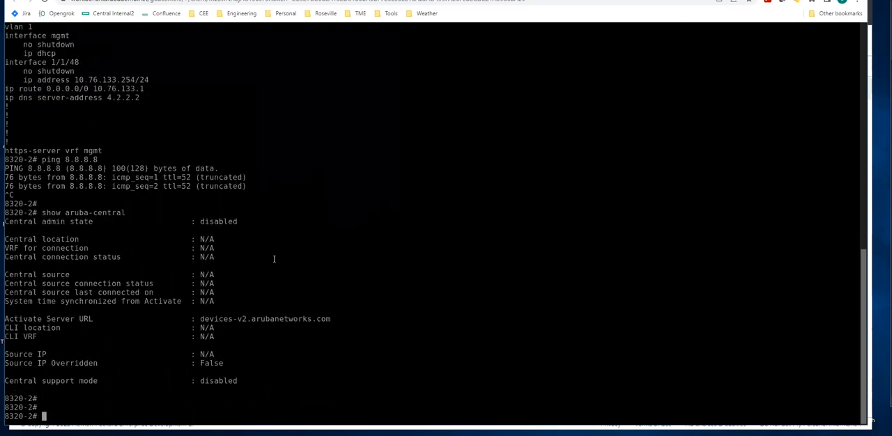
On switch 8320-2's console, enter the aruba-central configuration and enable it.
type("conf")
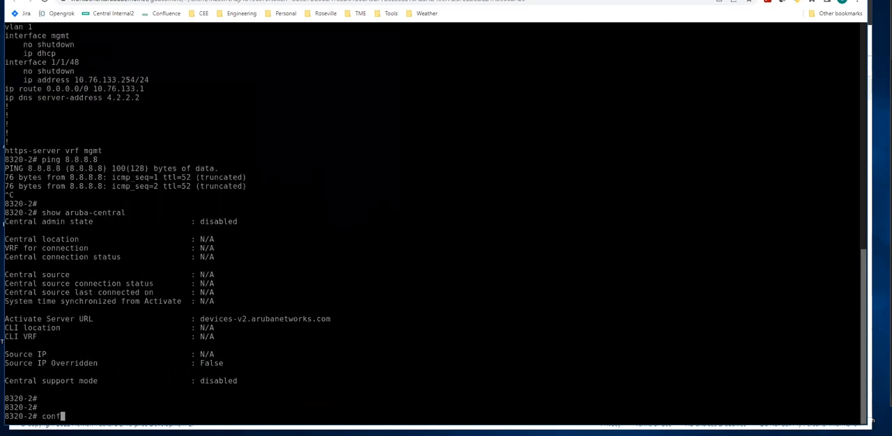
key("Return")
type("aruba-central")
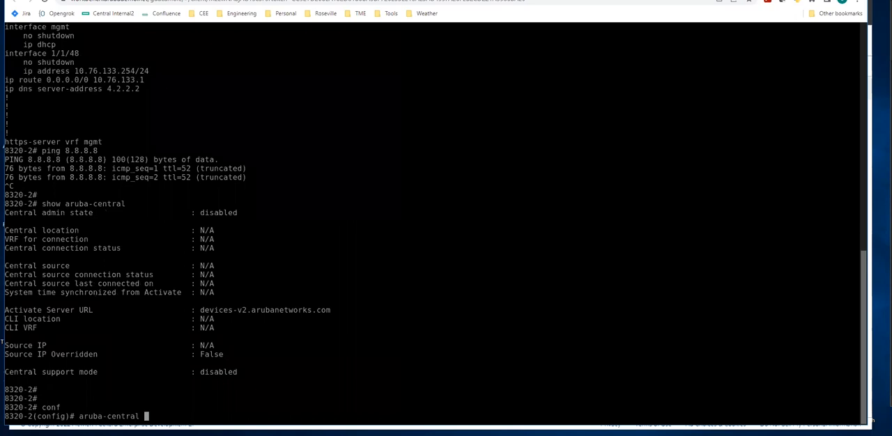
key("Return")
type("enable")
key("Return")
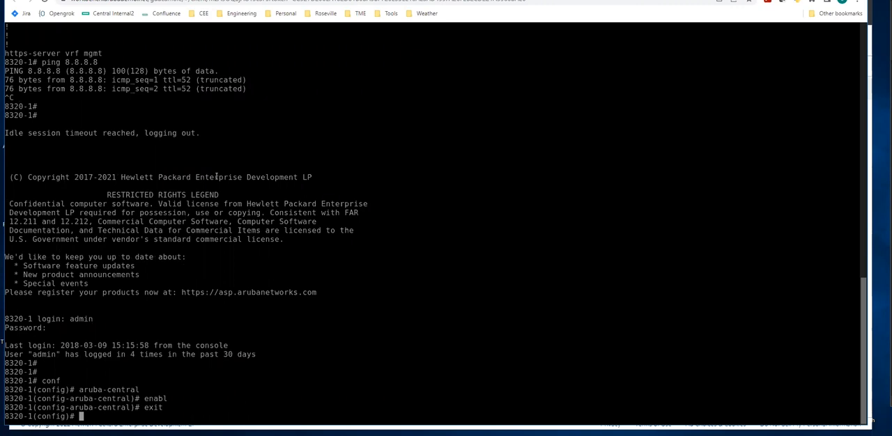
Display the Aruba Central connection status on switches 8320-1 and 8320-2 with show aruba-central.
type("show aruba")
key("Tab")
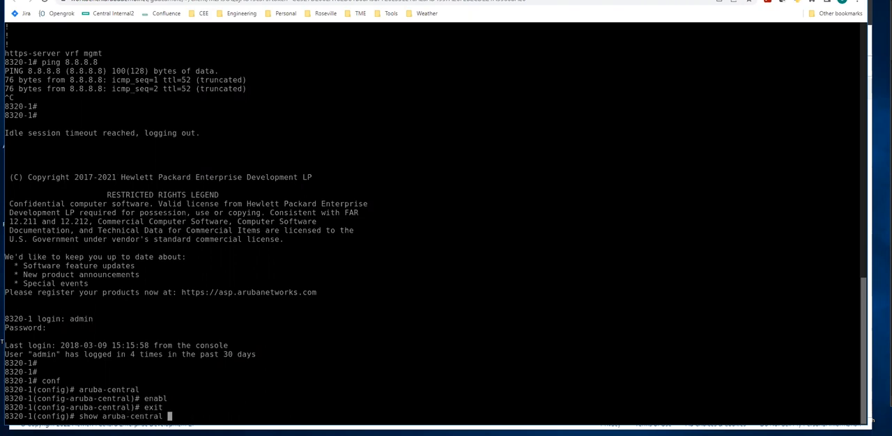
key("Return")
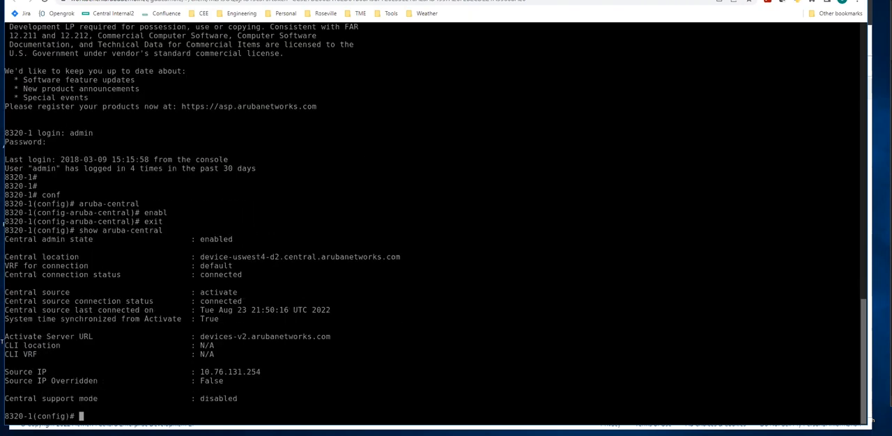
key("Up")
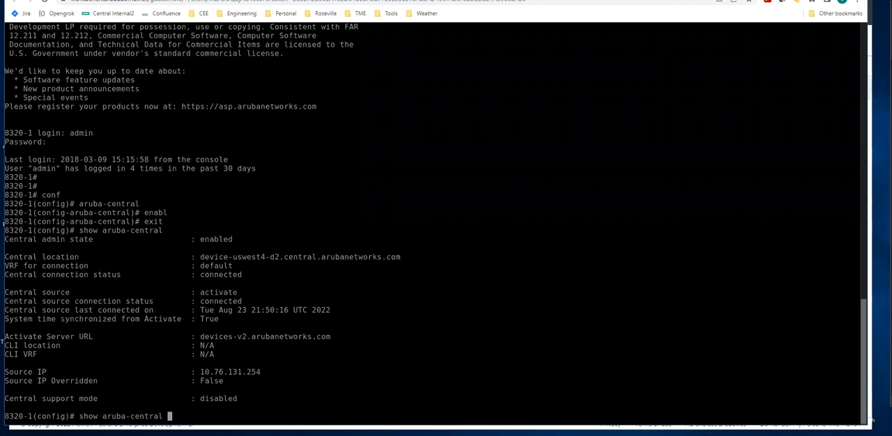
key("Return")
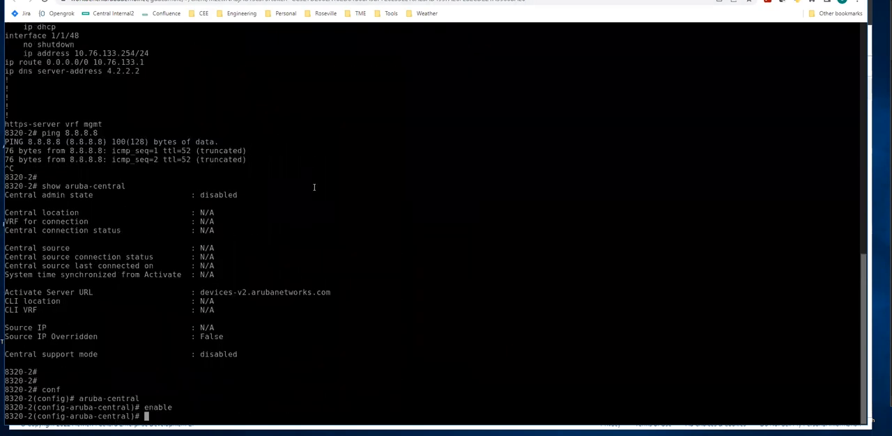
type("show aruba-central")
key("Return")
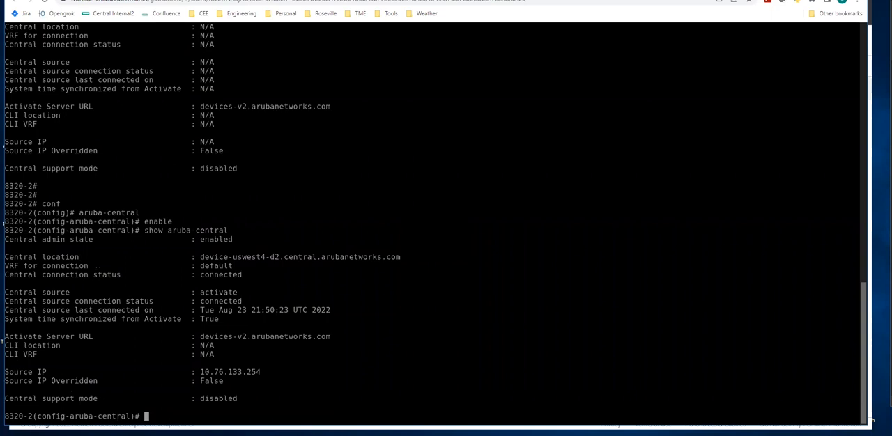
Return to Central's Groups page and expand the unprovisioned devices list.
left_click(198, 419)
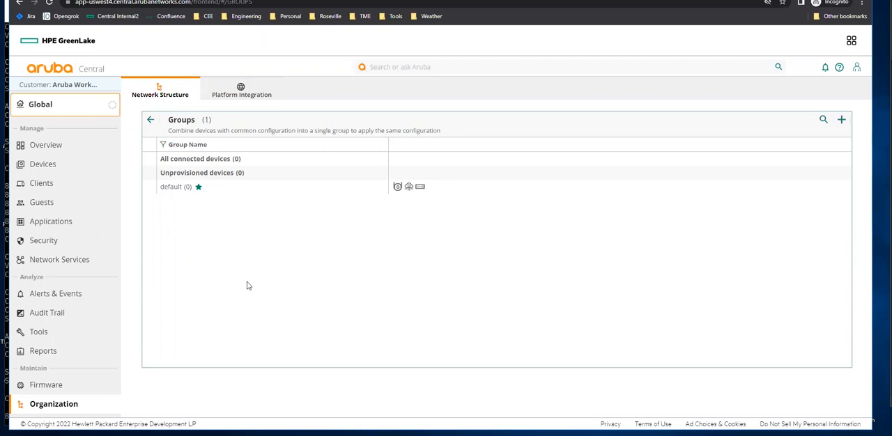
left_click(150, 120)
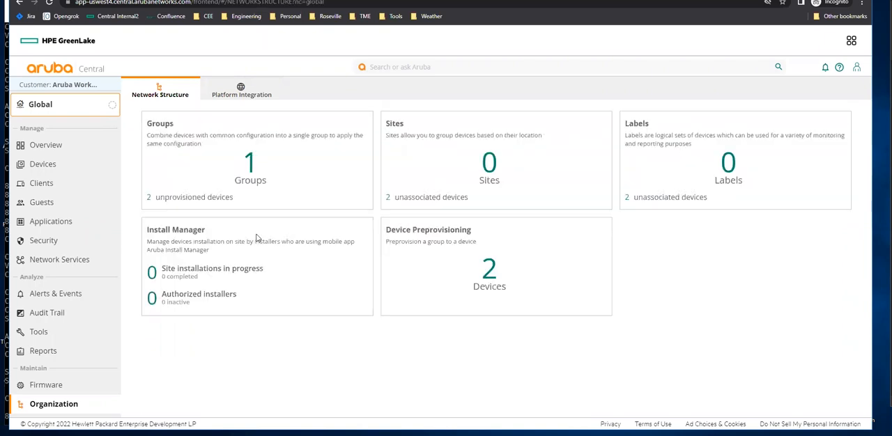
left_click(259, 177)
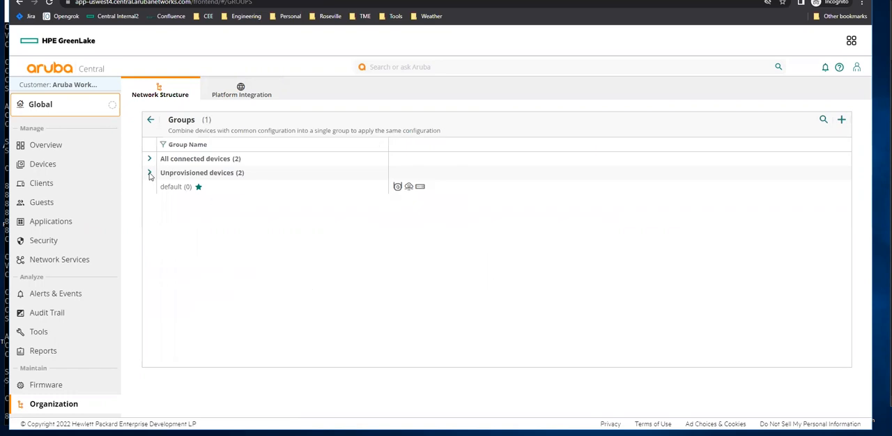
left_click(149, 173)
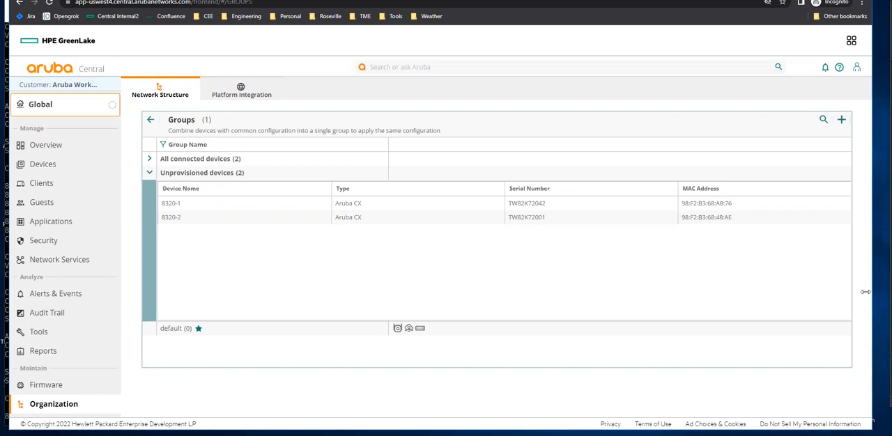
Add a group named 8320_Standalone_Tor-Group1 with the preferred group settings.
left_click(842, 121)
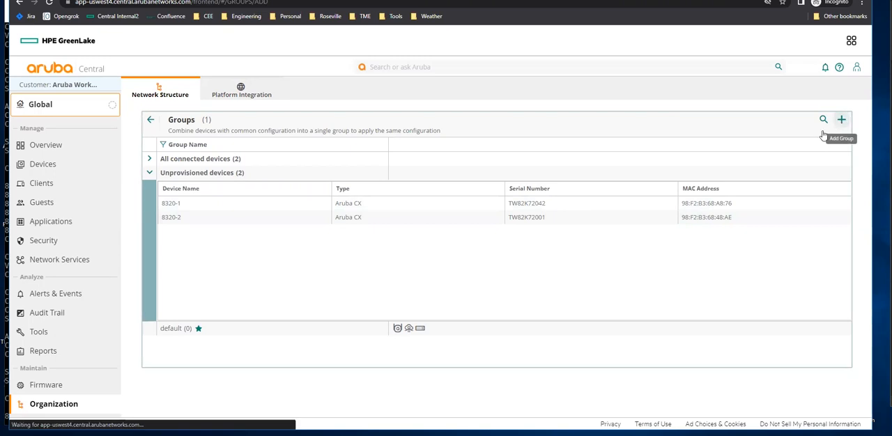
left_click(207, 160)
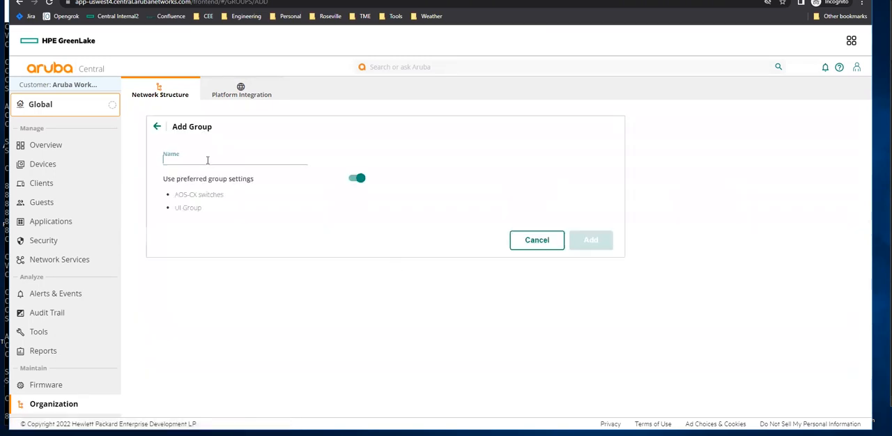
type("andalone_Tor-Group1")
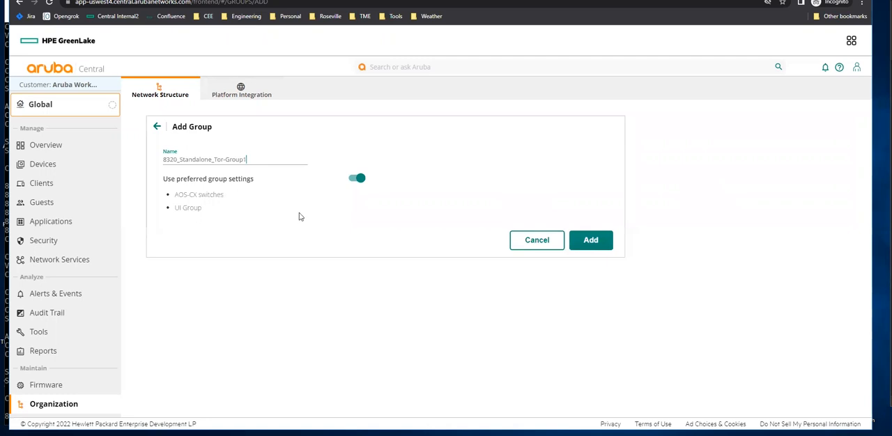
left_click(603, 241)
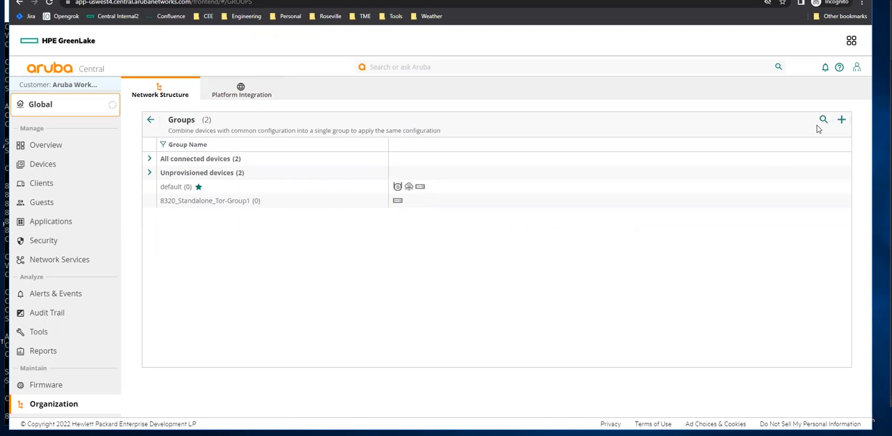
Add a second group named 8320_Standalone-ToR_Group2 with the preferred group settings.
left_click(842, 120)
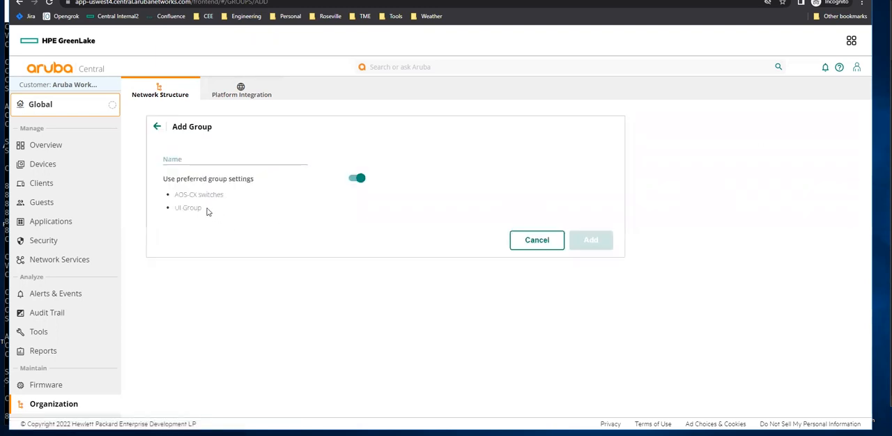
left_click(242, 159)
type("8320_Standalone-ToR_Group2")
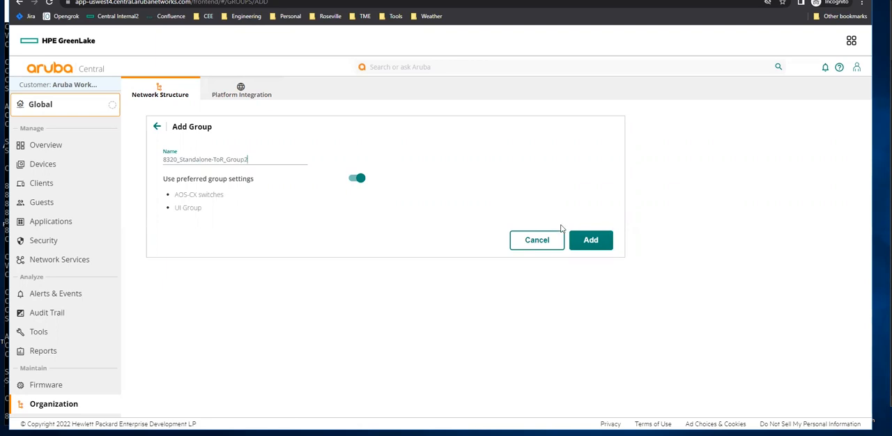
left_click(591, 240)
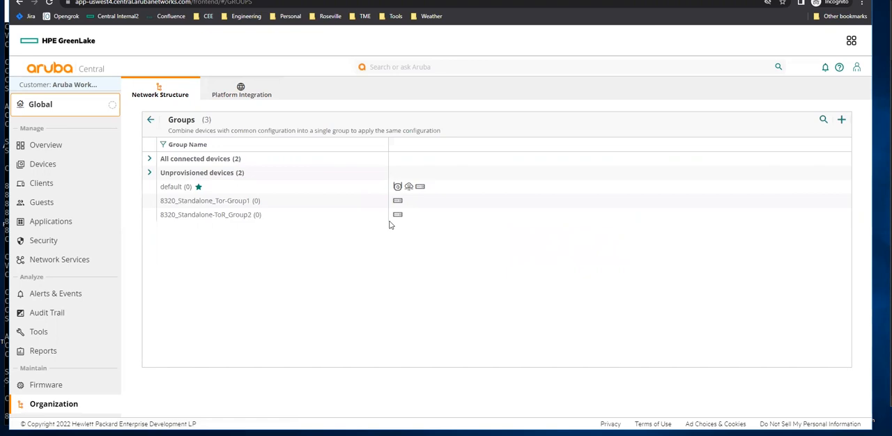
Move unprovisioned switch 8320-1 into 8320_Standalone_Tor-Group1, keeping its existing CX-Switch configuration.
left_click(150, 172)
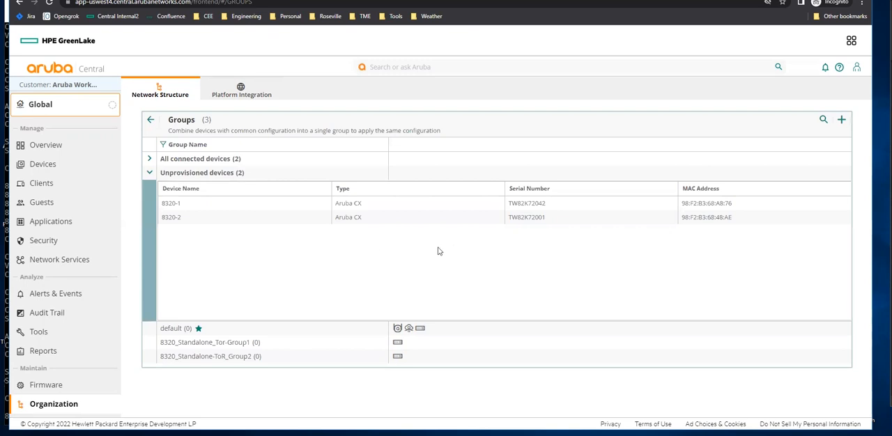
left_click(218, 202)
left_click(219, 203)
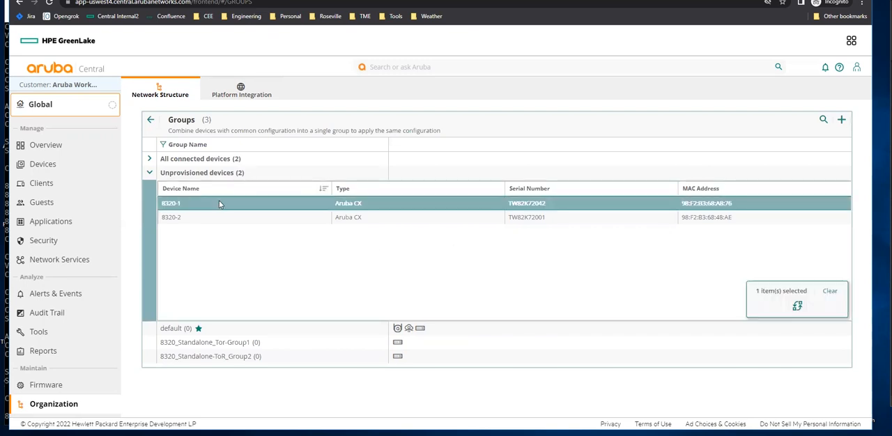
left_click(798, 307)
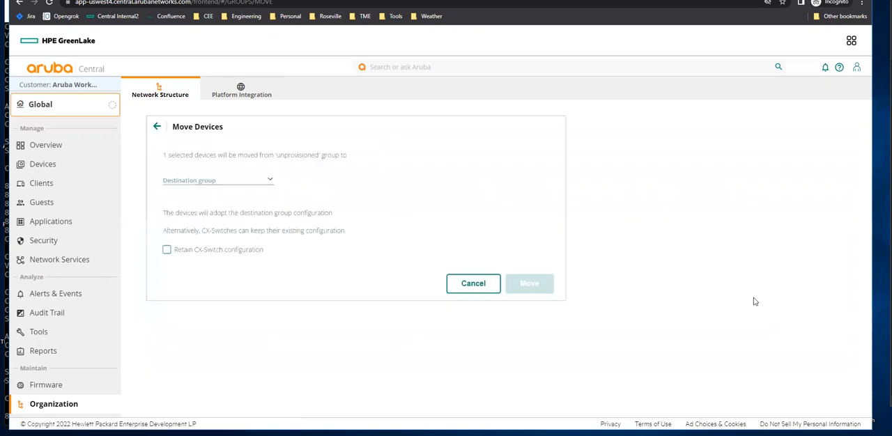
left_click(244, 183)
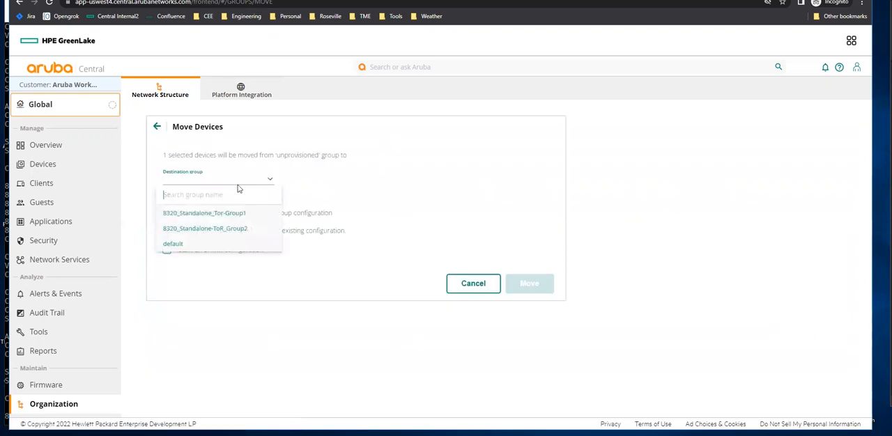
left_click(221, 216)
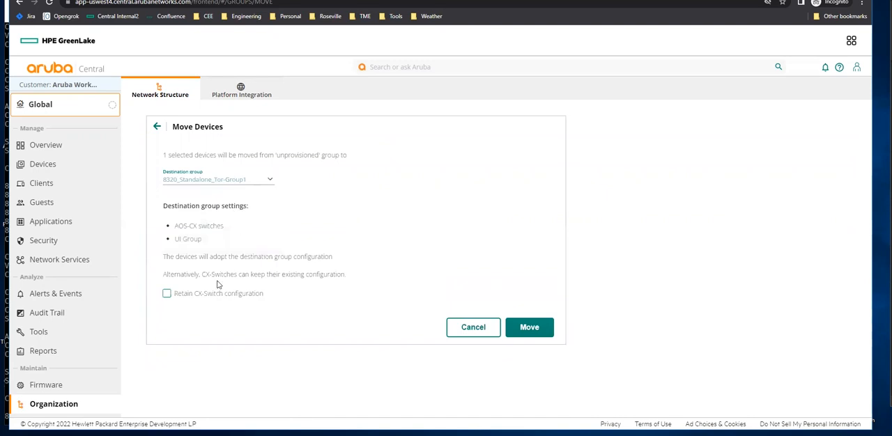
left_click(167, 295)
left_click(529, 328)
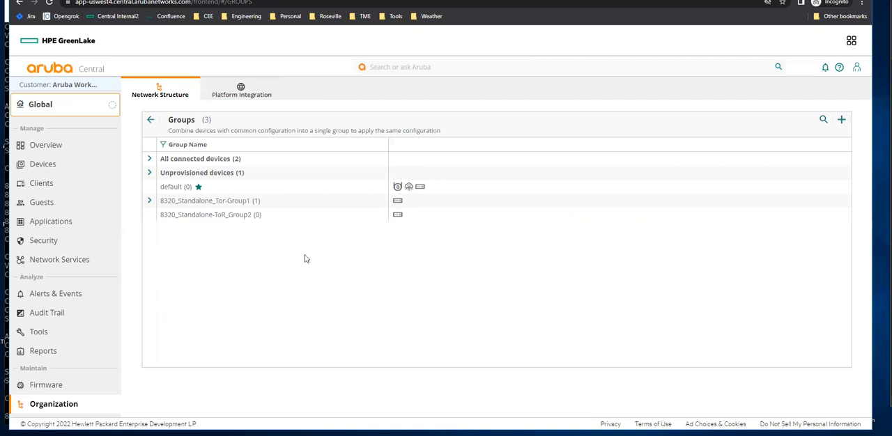
Move unprovisioned switch 8320-2 into 8320_Standalone-ToR_Group2, keeping its existing CX-Switch configuration.
left_click(149, 173)
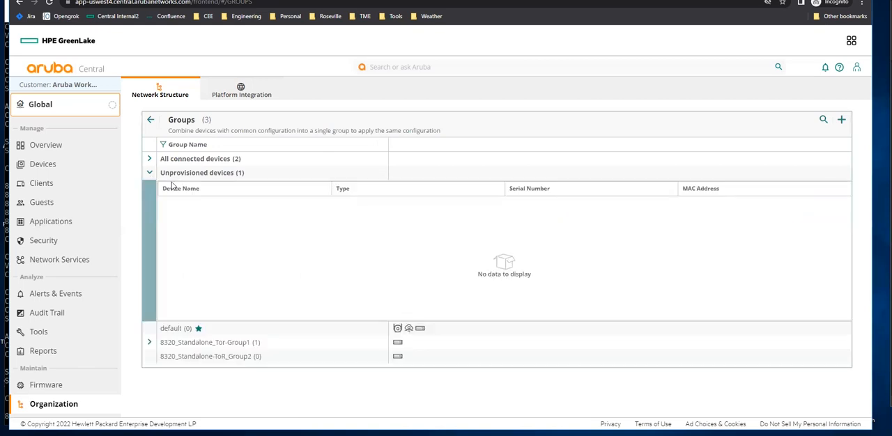
left_click(187, 204)
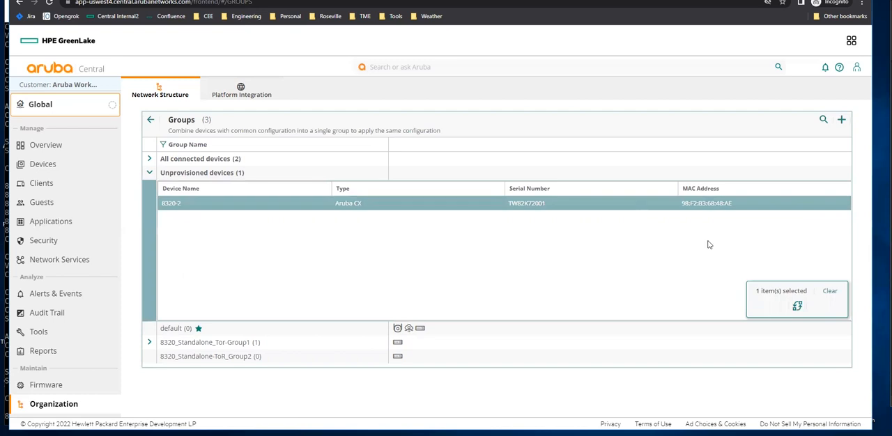
left_click(796, 307)
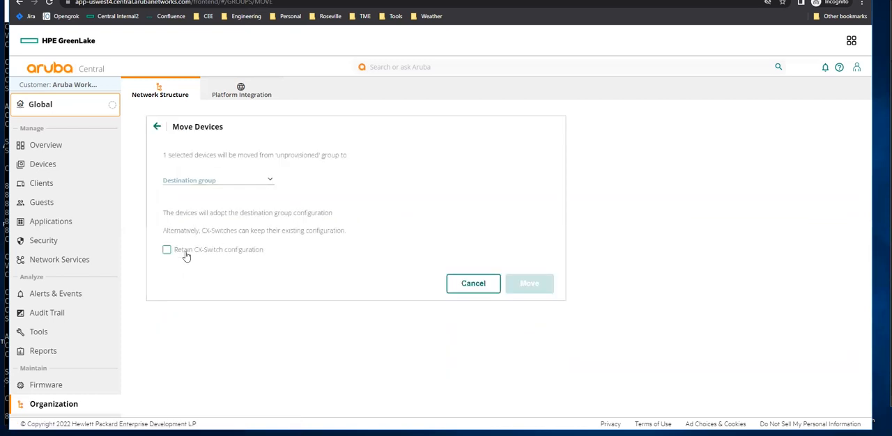
left_click(205, 179)
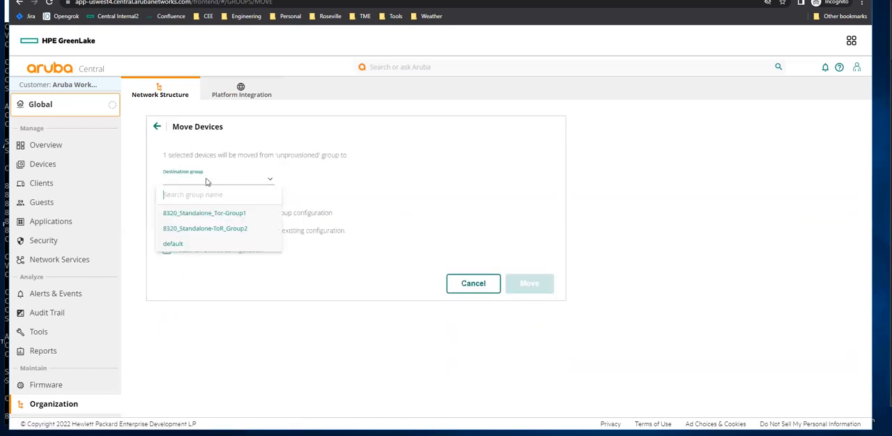
left_click(201, 231)
left_click(168, 295)
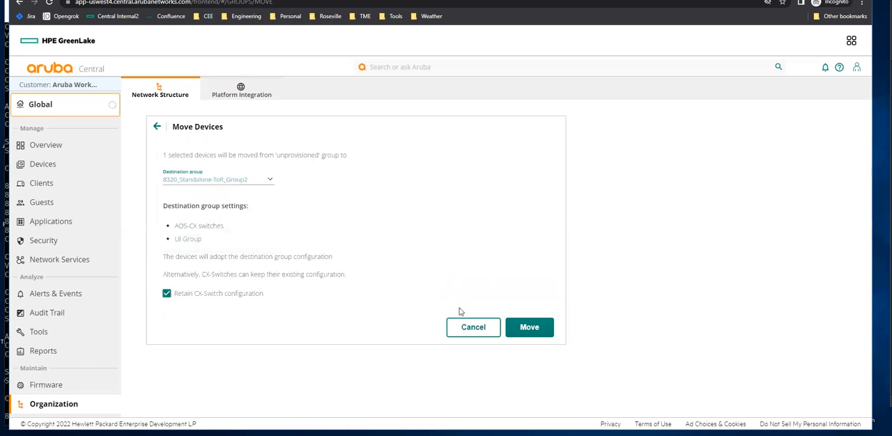
left_click(530, 329)
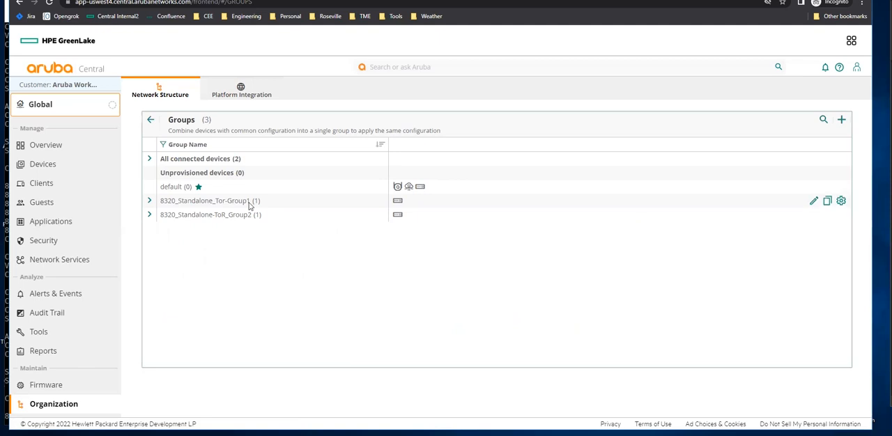
Open 8320_Standalone_Tor-Group1's switch configuration and set the administrator device password for the group.
left_click(843, 202)
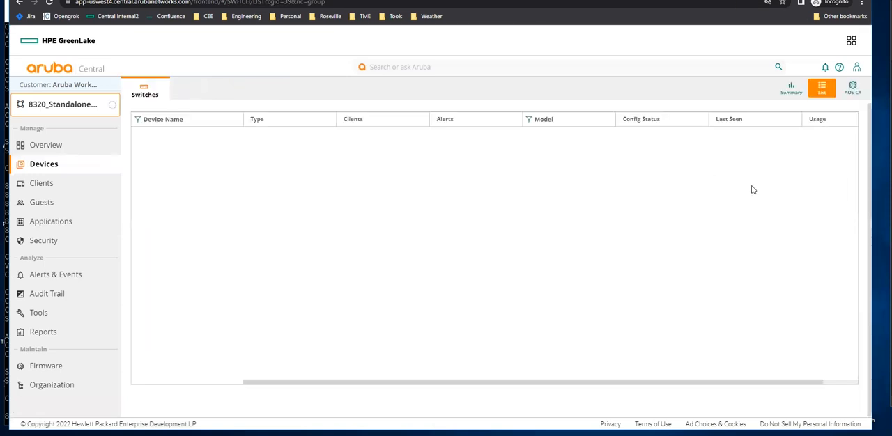
left_click(854, 88)
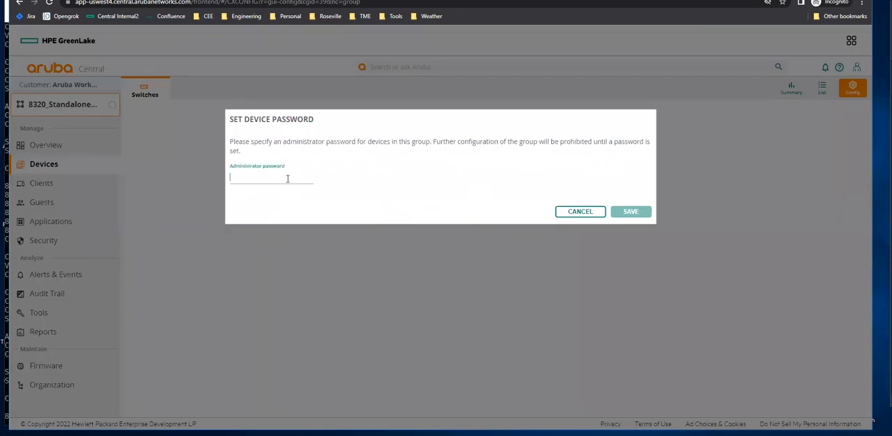
left_click(287, 179)
type("*")
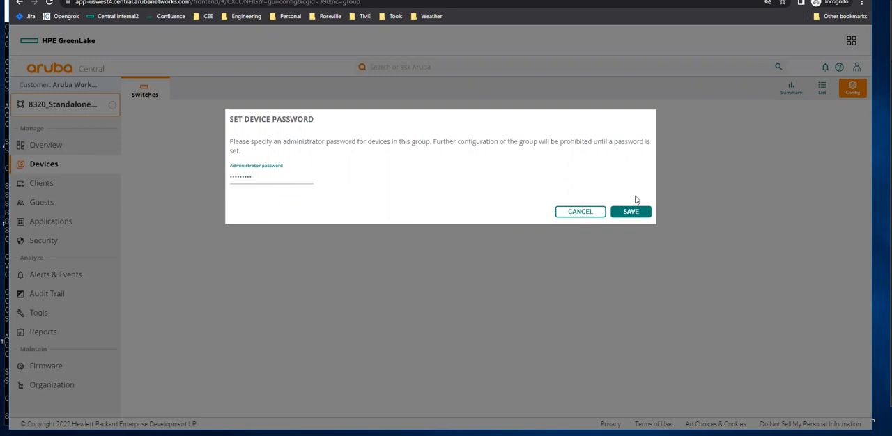
left_click(632, 215)
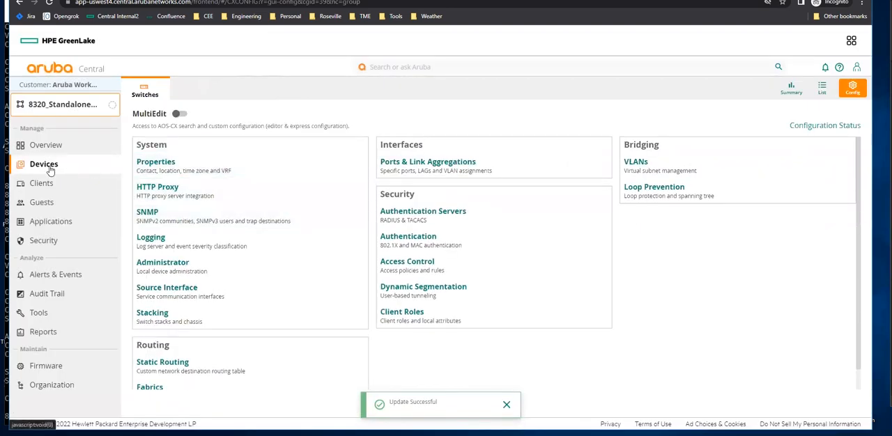
Open 8320_Standalone-ToR_Group2's switch configuration from Groups and set the administrator device password for the group.
left_click(60, 386)
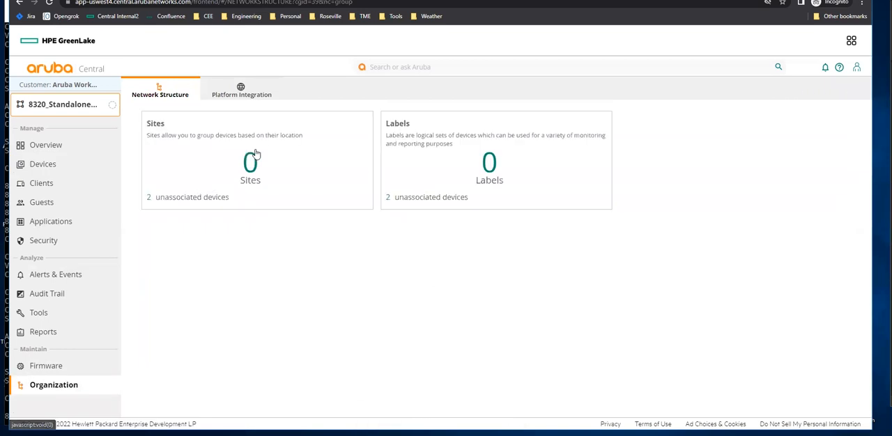
left_click(254, 162)
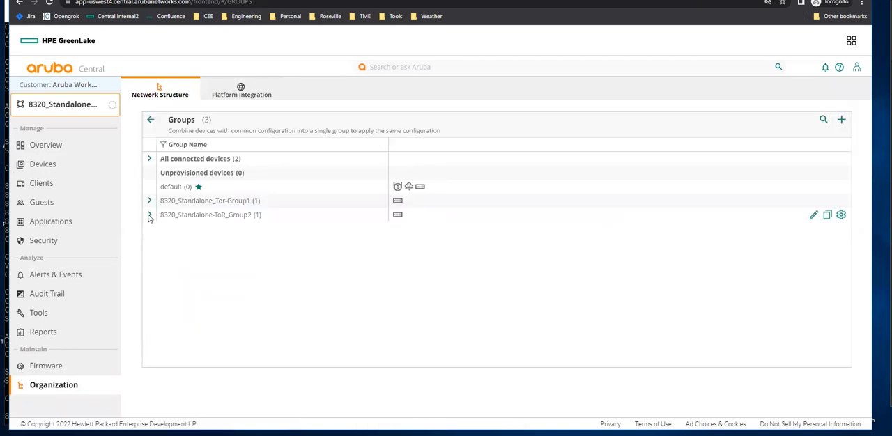
left_click(149, 216)
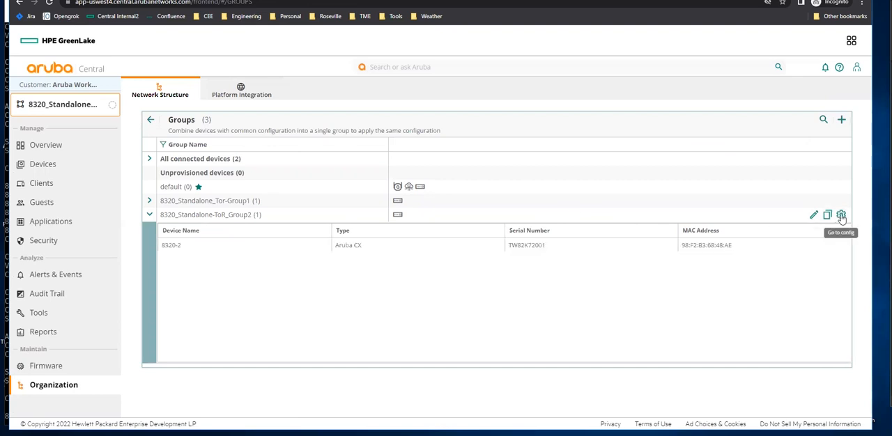
left_click(841, 215)
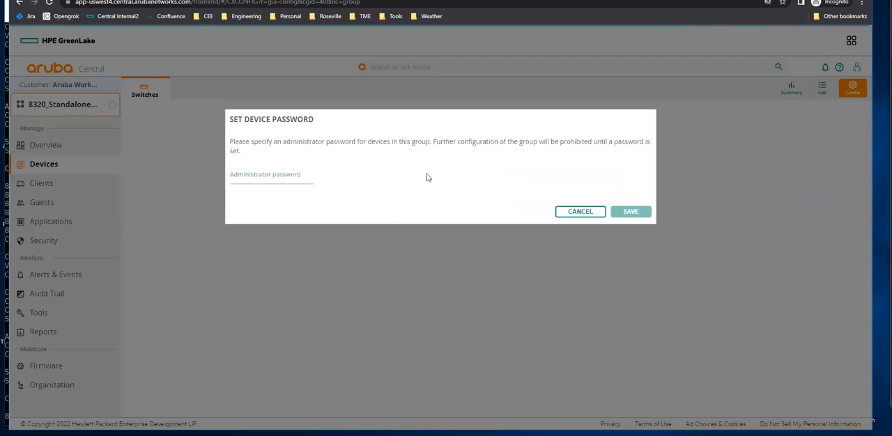
left_click(269, 179)
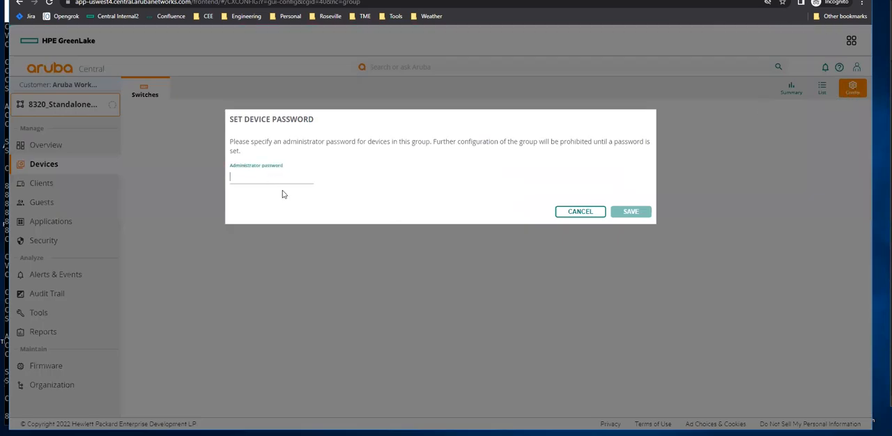
type("a")
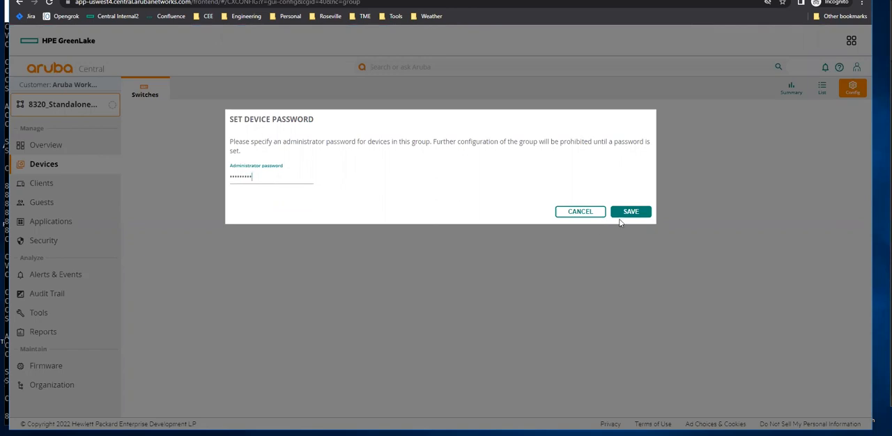
left_click(632, 211)
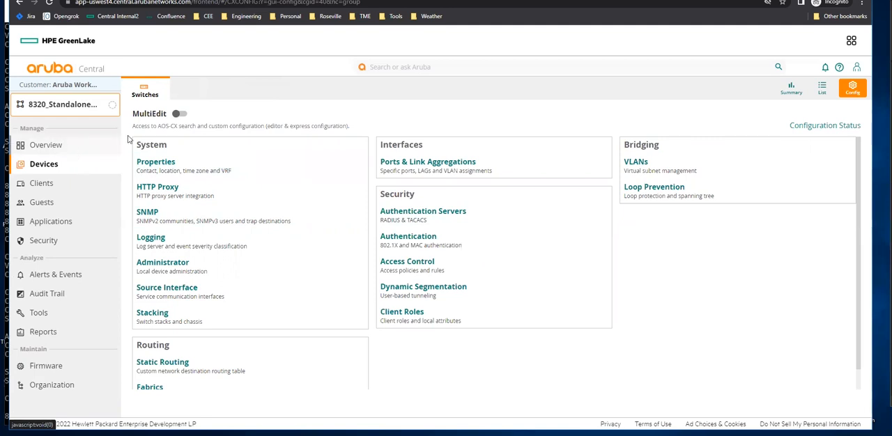
Enable MultiEdit to review the group's device configuration status, then switch MultiEdit off again.
left_click(180, 114)
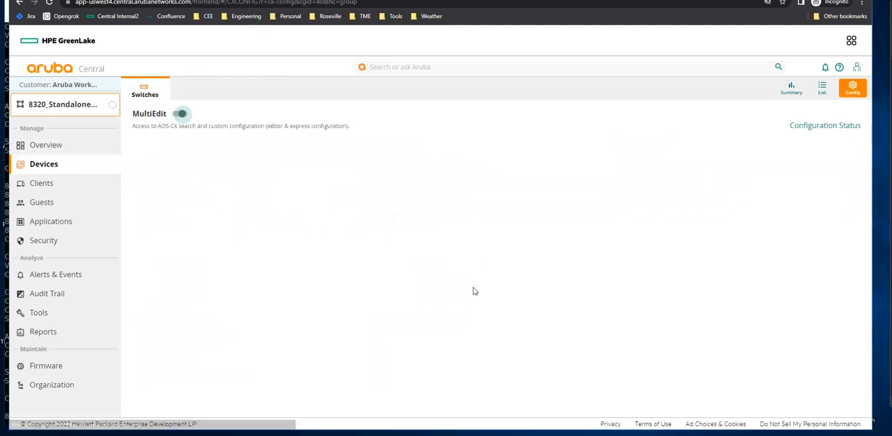
left_click(175, 235)
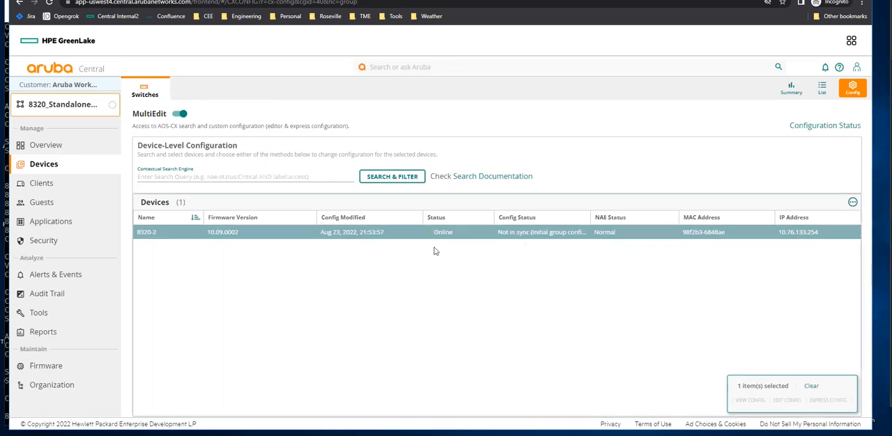
left_click(179, 114)
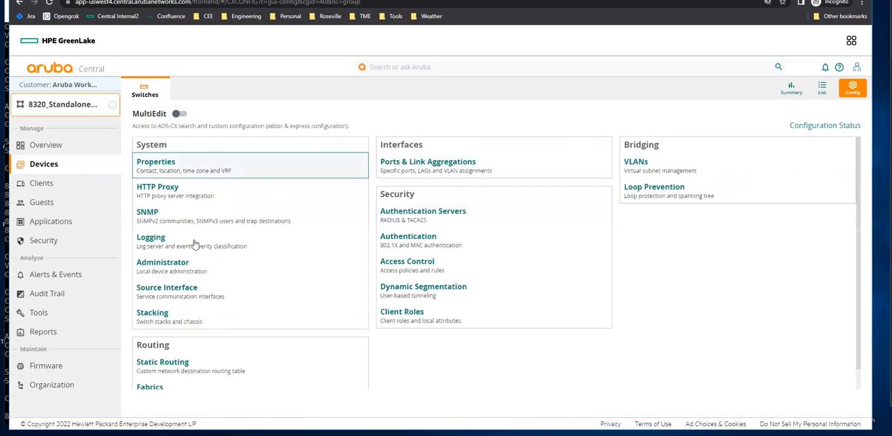
left_click(51, 166)
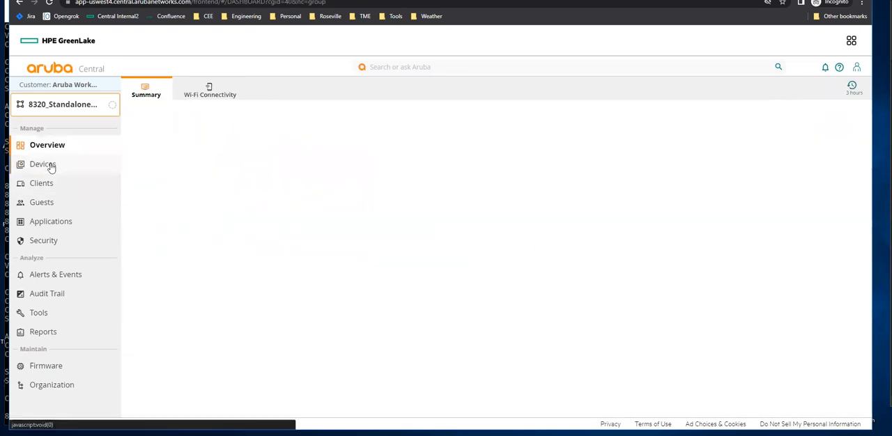
left_click(51, 168)
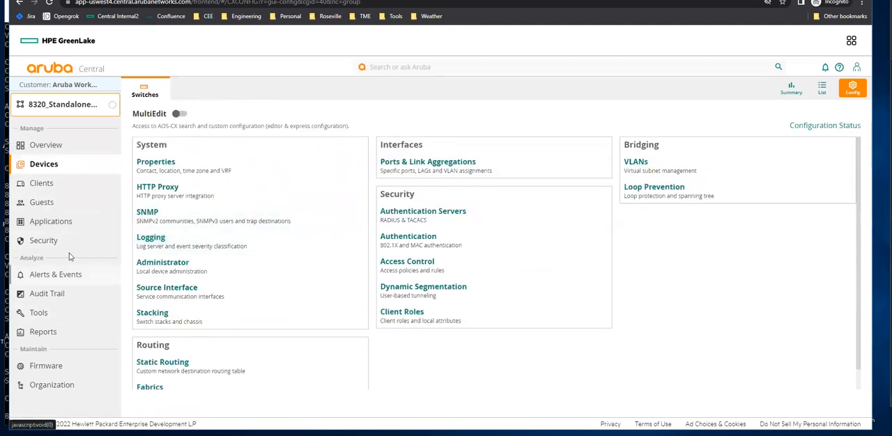
Switch to 8320_Standalone_Tor-Group1, open switch 8320-1's details from its device list, and return to the group overview.
left_click(63, 145)
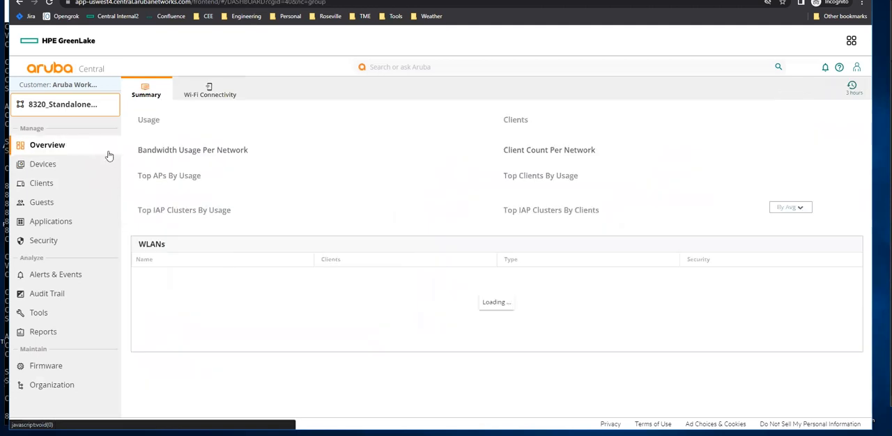
left_click(76, 108)
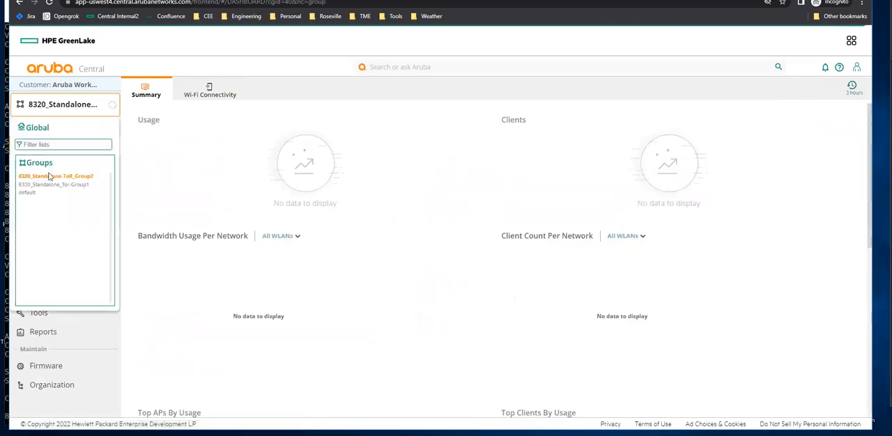
left_click(58, 187)
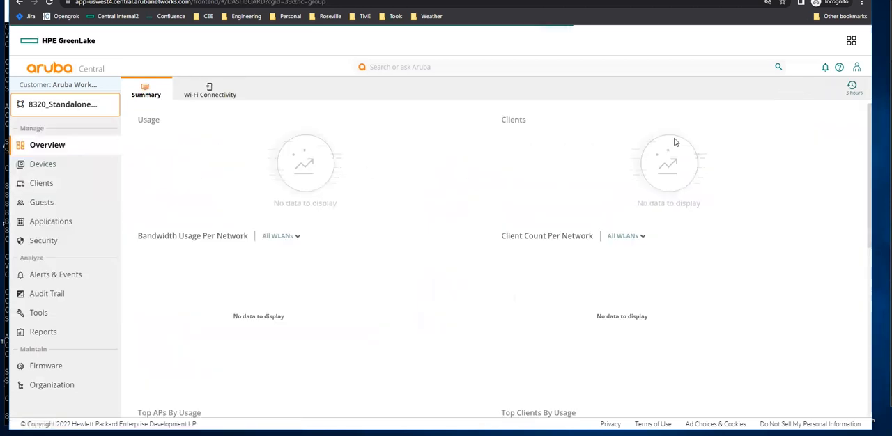
left_click(48, 166)
left_click(821, 92)
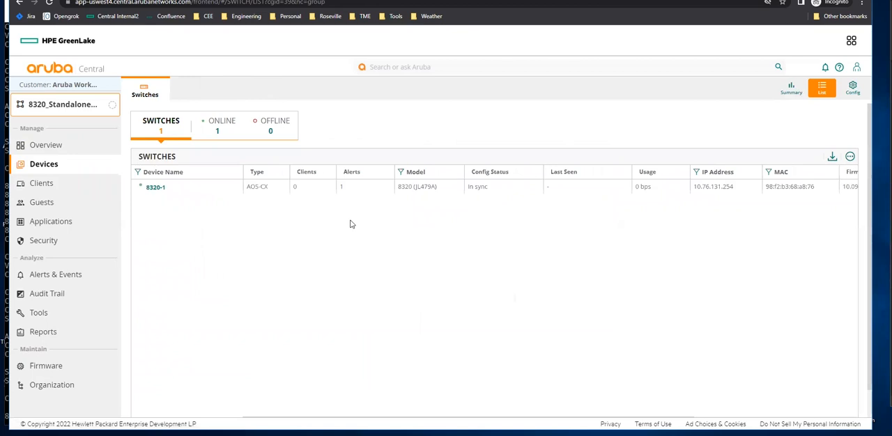
left_click(163, 189)
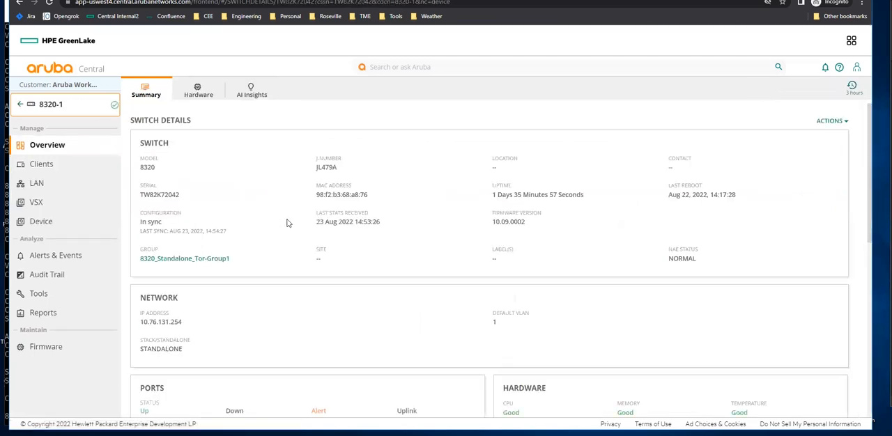
left_click(65, 111)
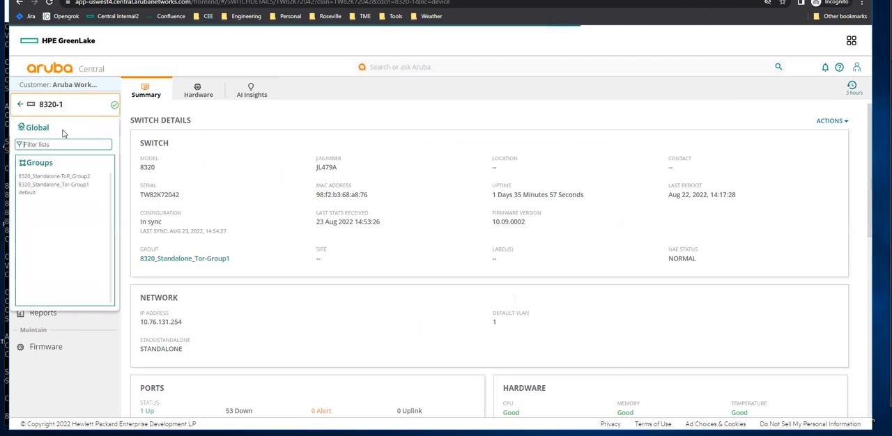
left_click(70, 185)
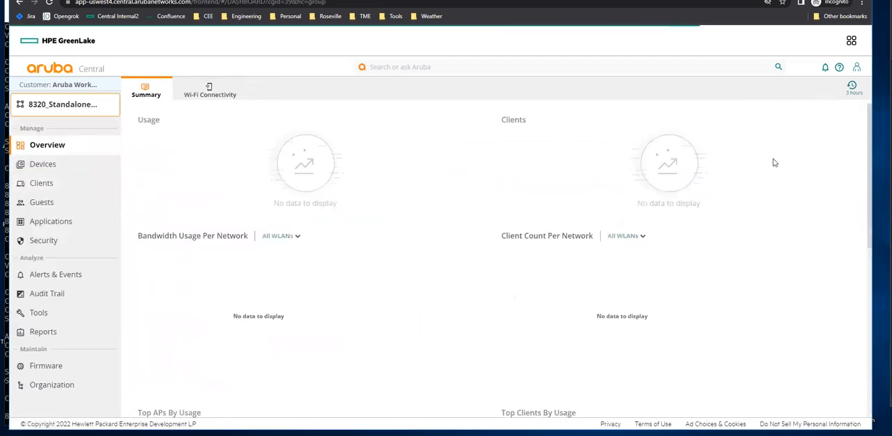
Open the group's switch configuration with MultiEdit on and view switch 8320-1's configuration.
left_click(70, 167)
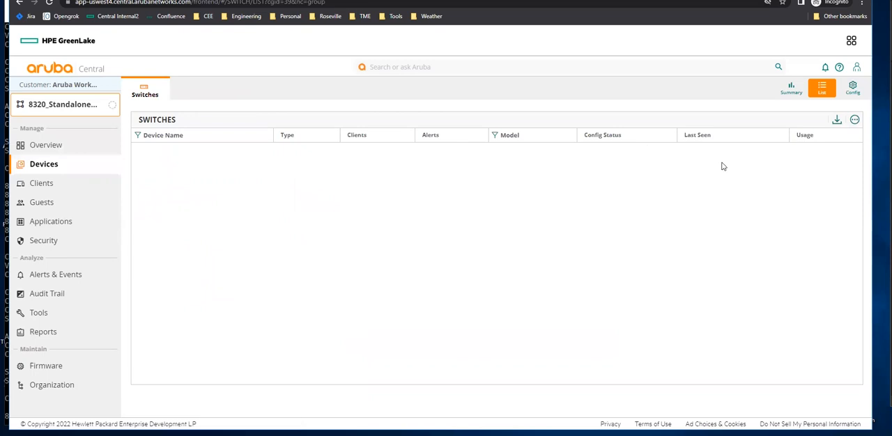
left_click(854, 88)
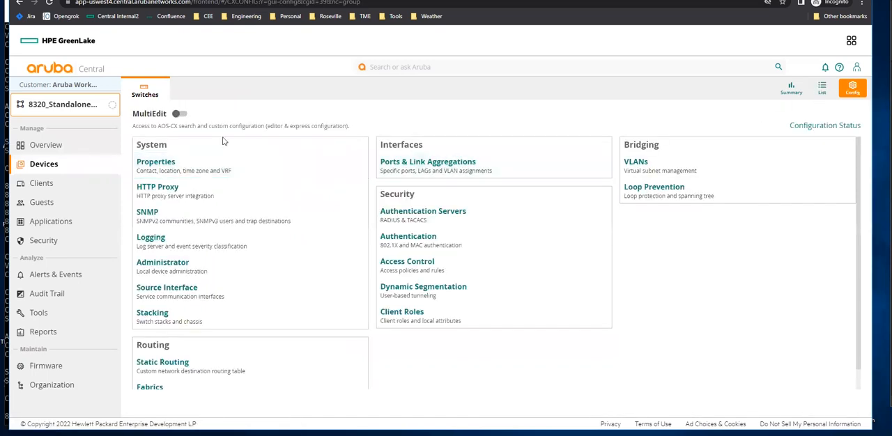
left_click(181, 114)
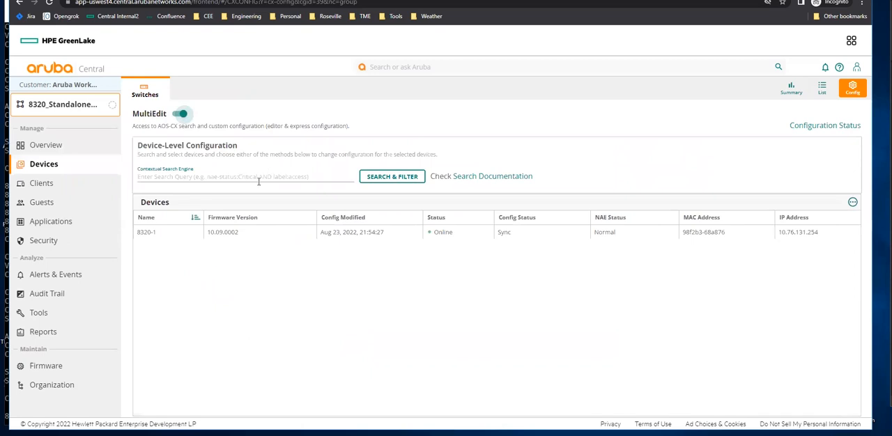
left_click(192, 234)
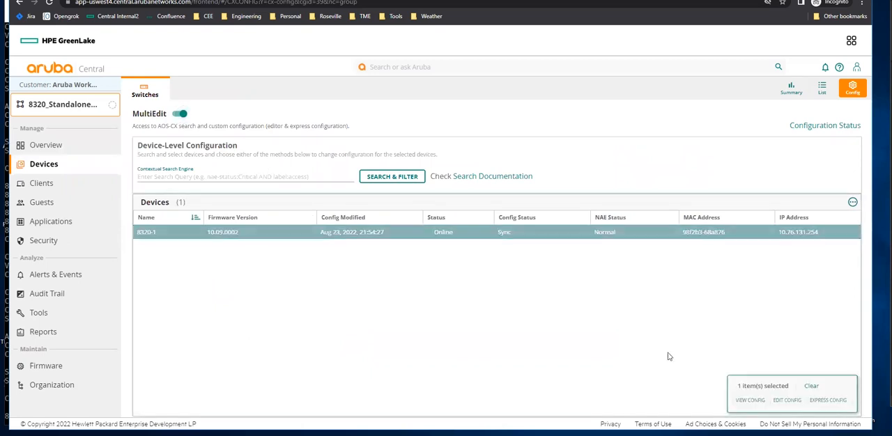
left_click(751, 401)
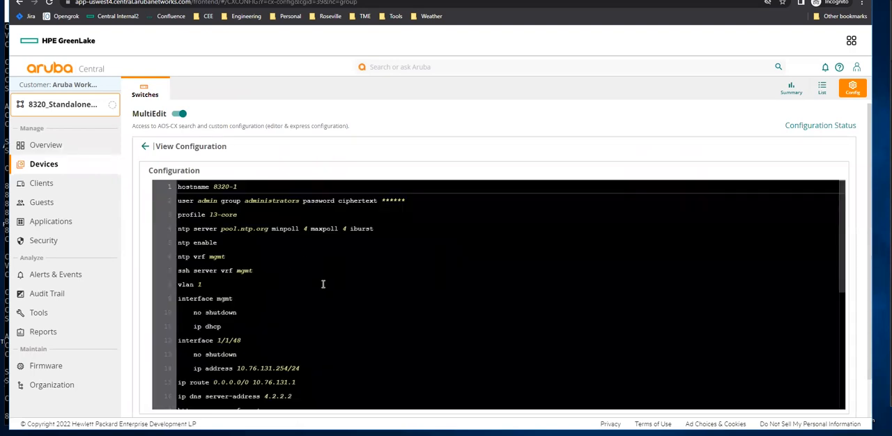
Review the lines of 8320-1's configuration, then turn MultiEdit off.
scroll(323, 287, "down", 2)
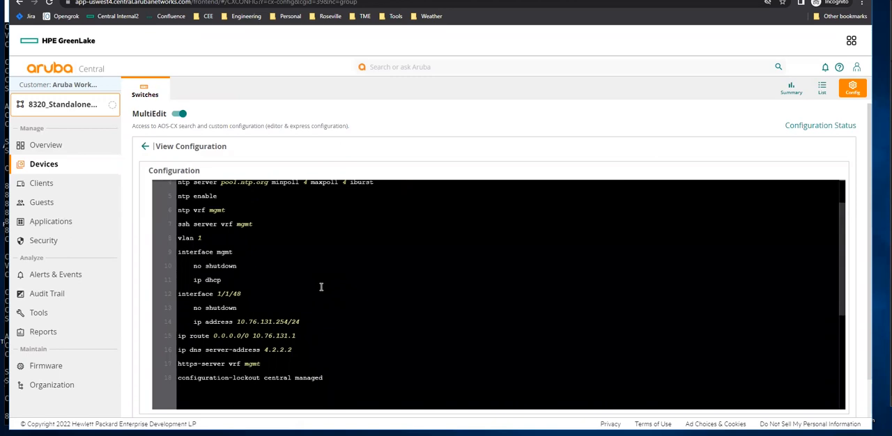
left_click_drag(296, 336, 198, 336)
left_click(237, 293)
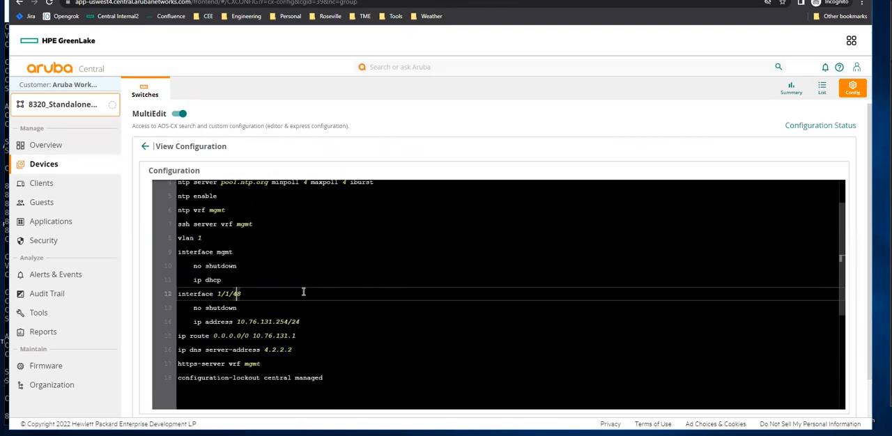
left_click(334, 380)
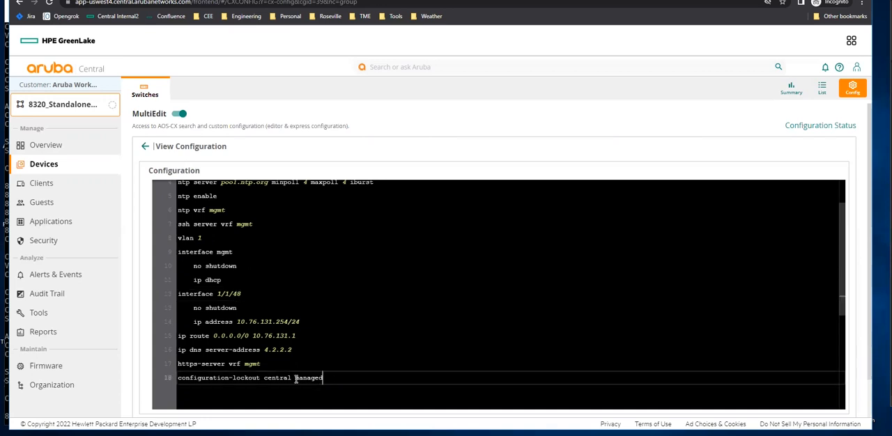
left_click(364, 332)
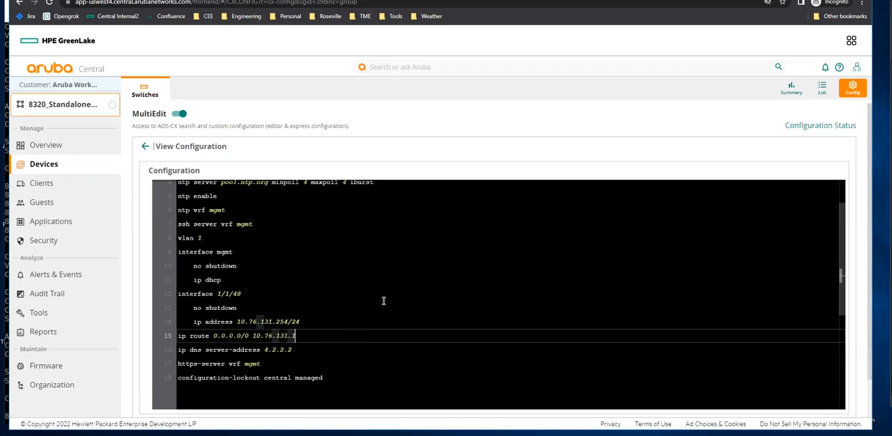
left_click(175, 117)
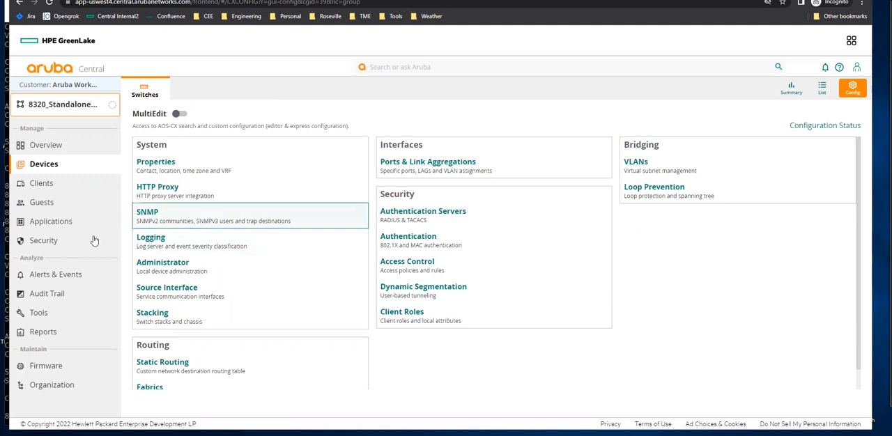
Switch to the Global context and open site management under Organization.
left_click(59, 106)
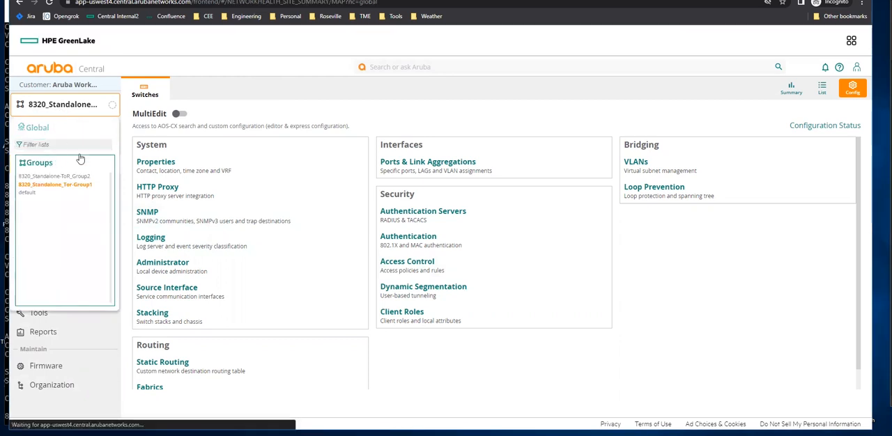
left_click(38, 128)
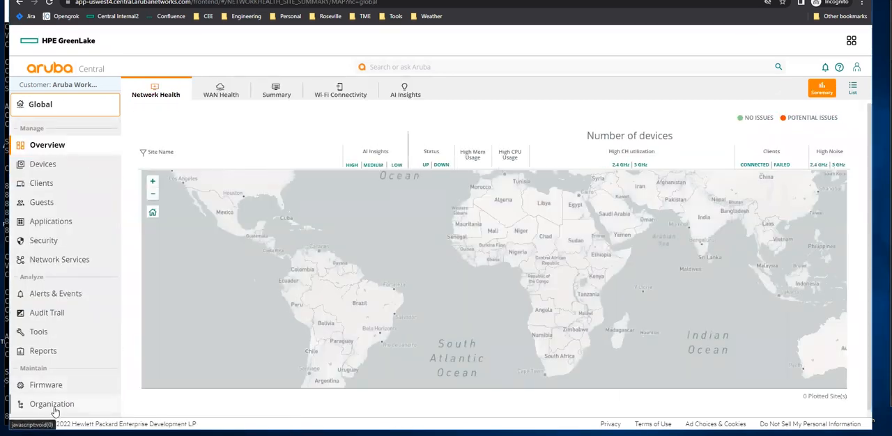
left_click(32, 403)
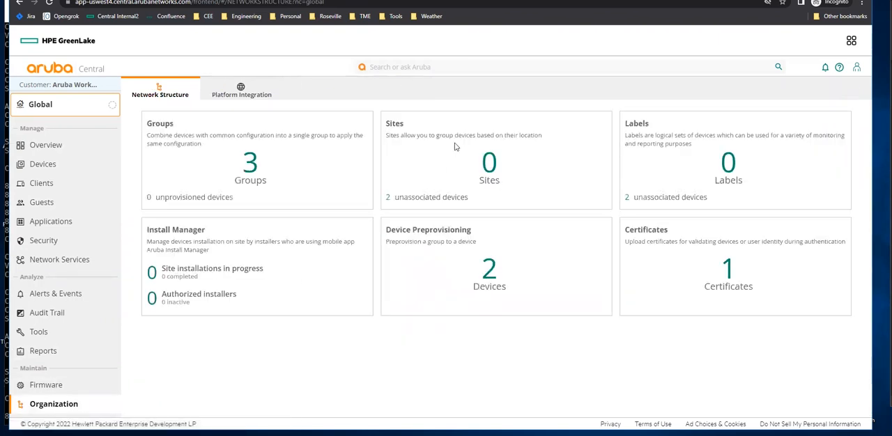
left_click(490, 165)
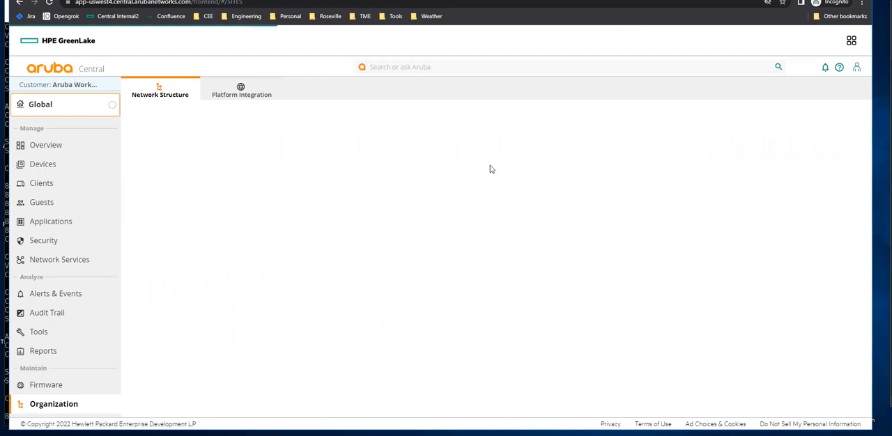
left_click(349, 229)
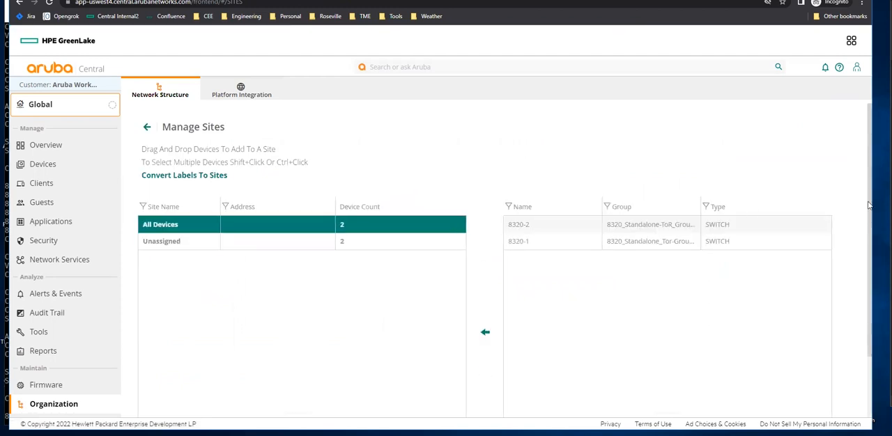
Start a new site named Roseville-CAMPUS-EAST with street address 8000 Foothills Blvd.
scroll(872, 237, "down", 1)
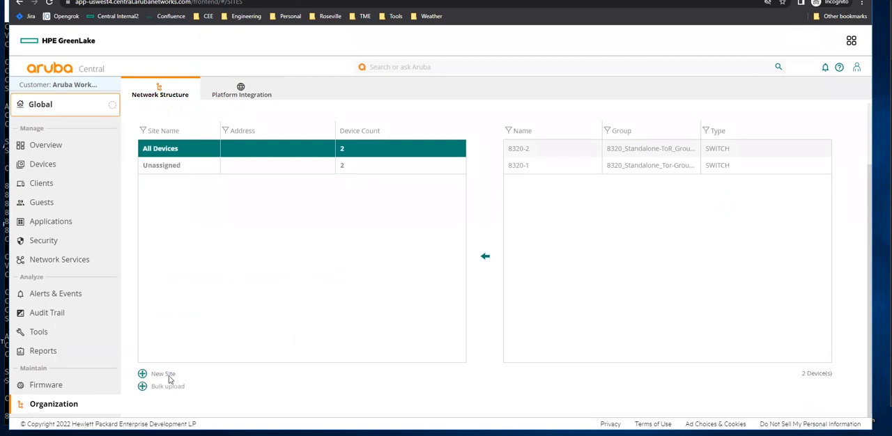
left_click(164, 374)
left_click(411, 187)
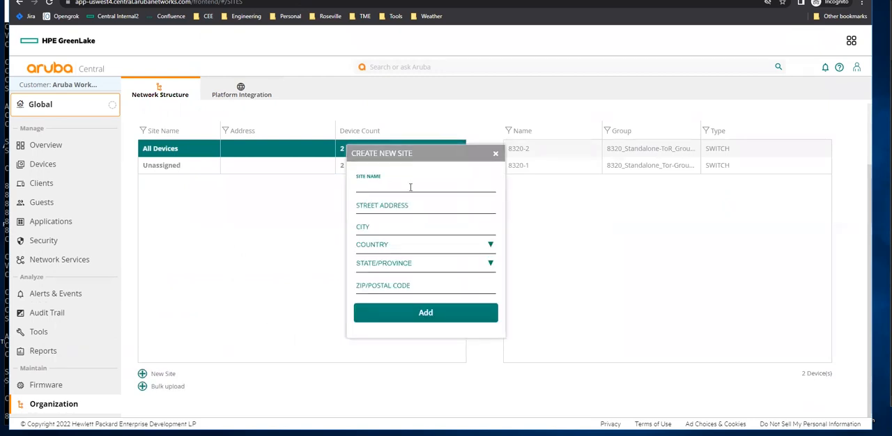
type("Roseville-CAMP")
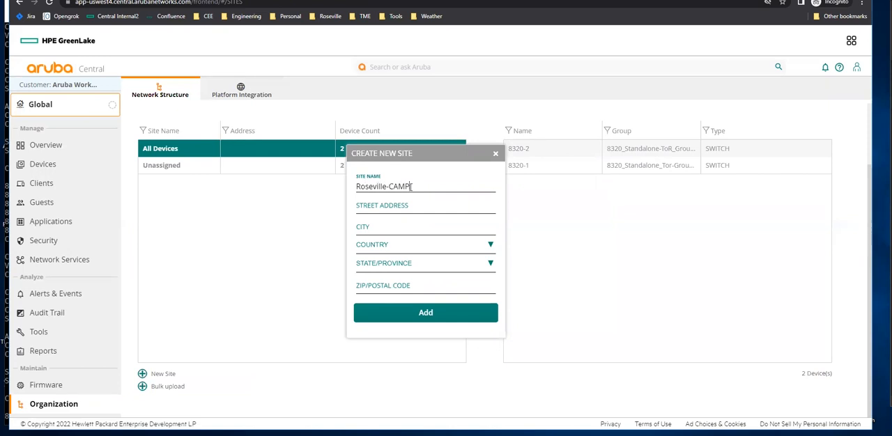
type("US-EAST")
left_click(389, 214)
type("8000 Foothills Blvd")
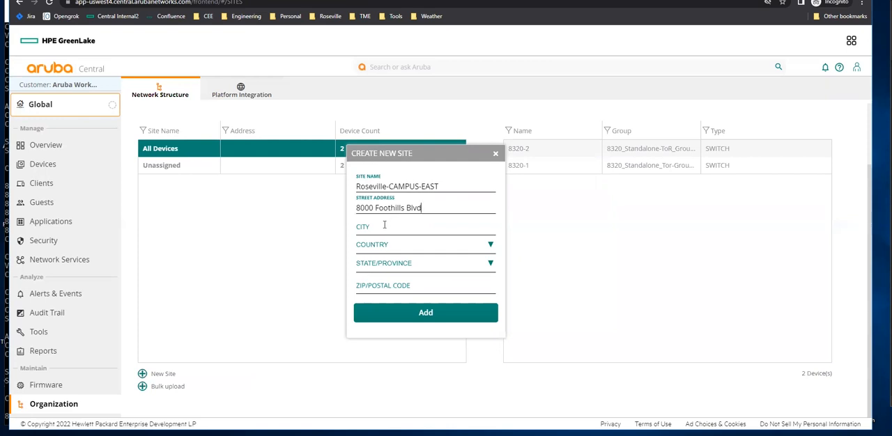
Set the site's city to Roseville, country to United States and state to California, and add the site.
left_click(384, 226)
type("Rpo")
left_click(380, 247)
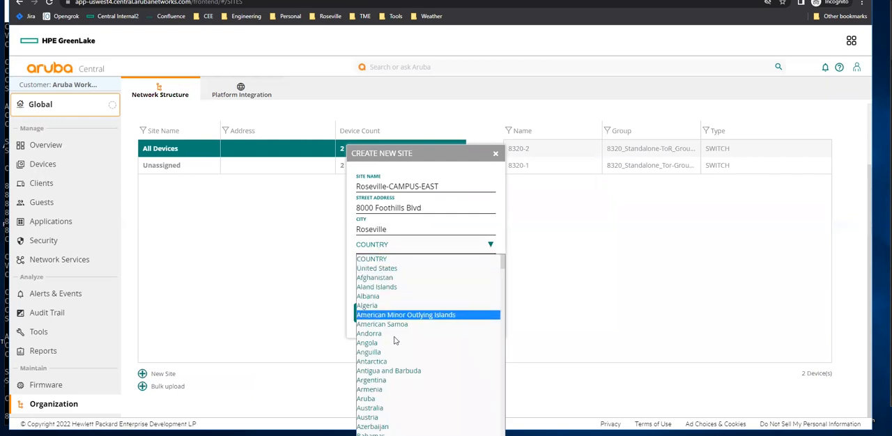
left_click(393, 254)
left_click(400, 264)
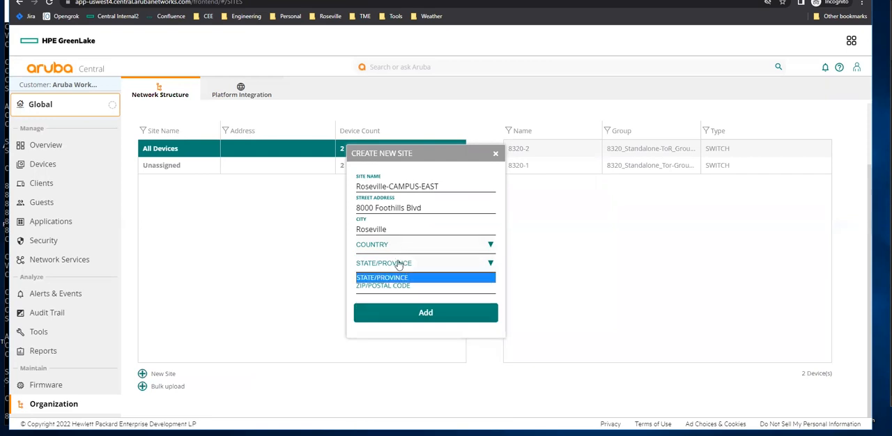
left_click(393, 247)
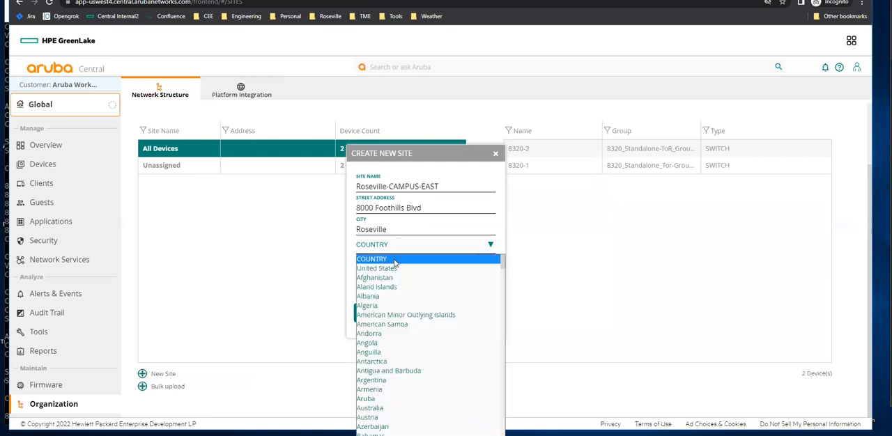
left_click(393, 270)
left_click(397, 263)
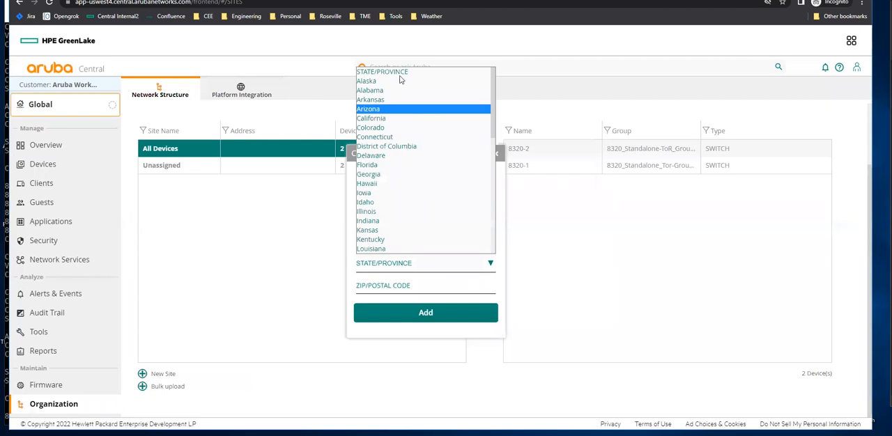
left_click(389, 118)
left_click(379, 288)
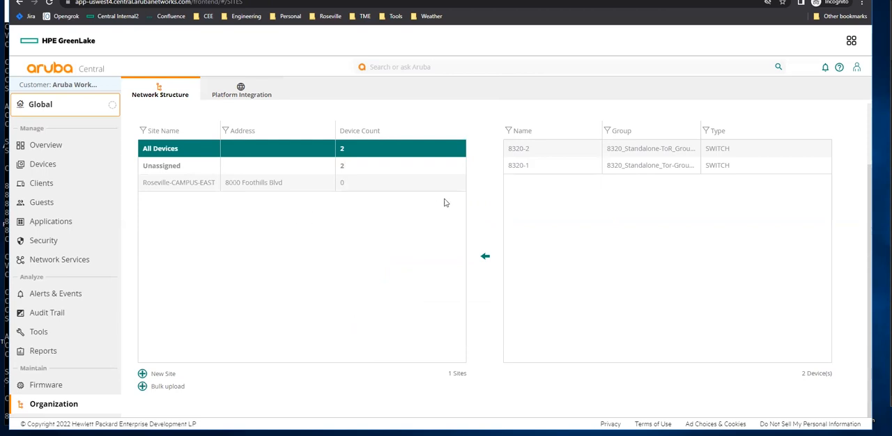
Move switches 8320-2 and 8320-1 into the Roseville-CAMPUS-EAST site, confirming each move.
left_click(528, 148)
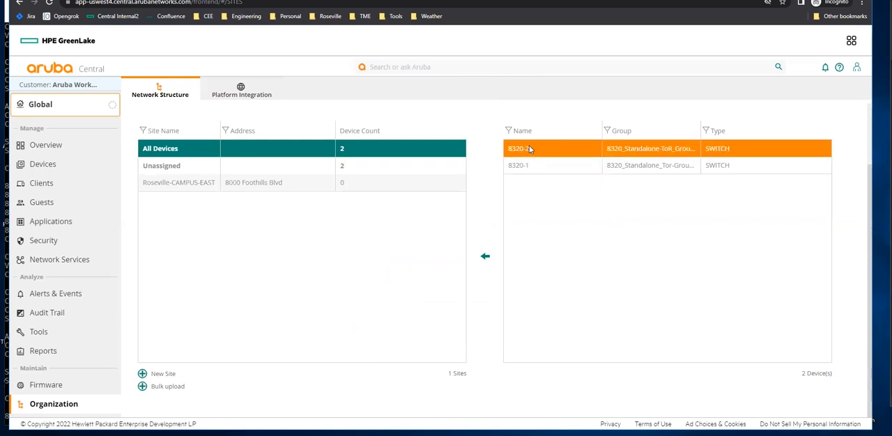
left_click_drag(530, 150, 209, 183)
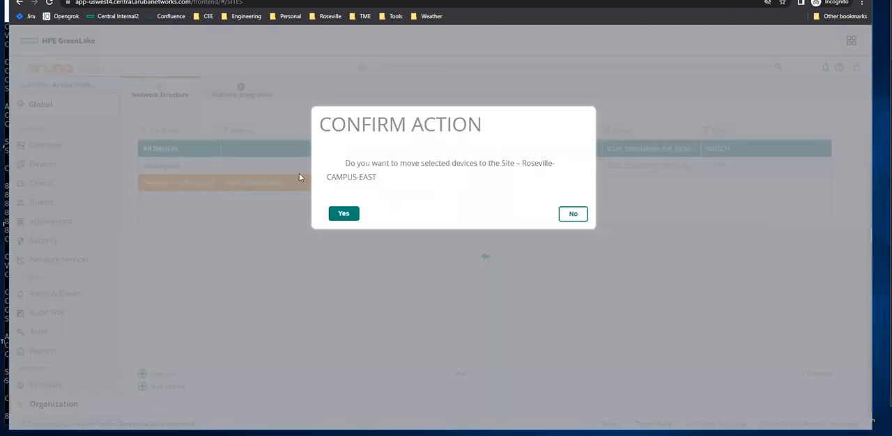
left_click(347, 216)
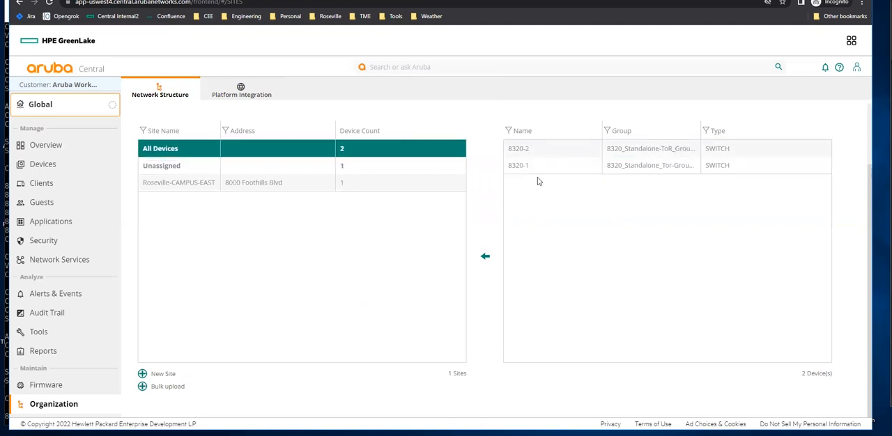
left_click_drag(530, 166, 198, 187)
left_click(343, 213)
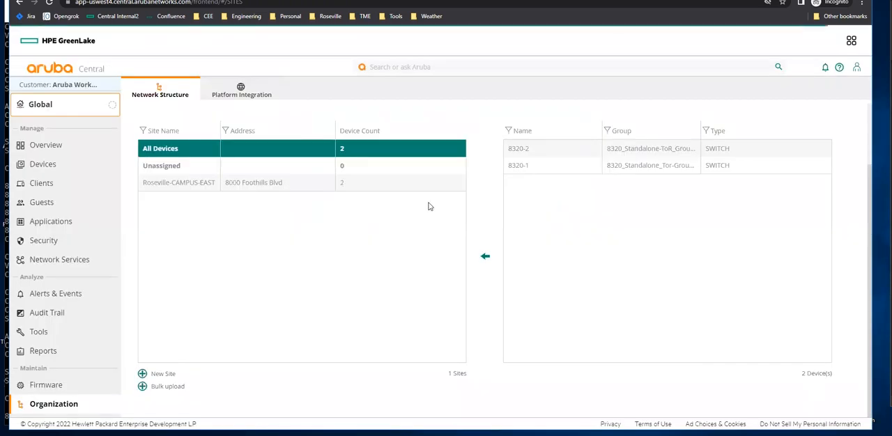
Check the context list for the new site, then return to Organization and open label management.
left_click(63, 115)
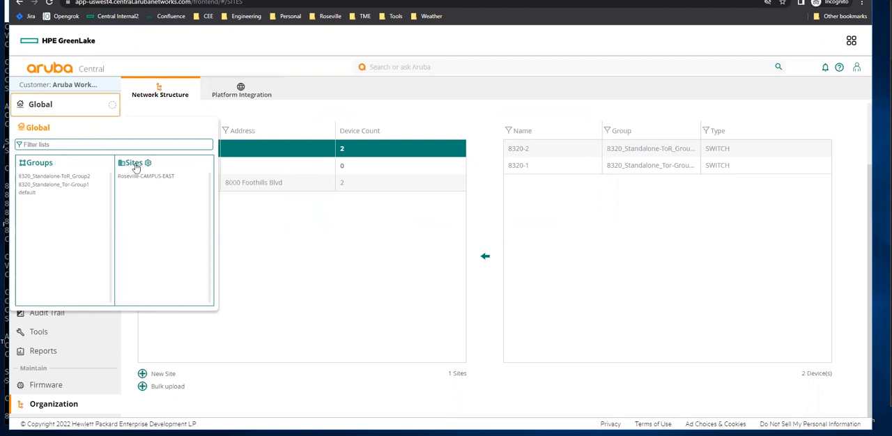
left_click(294, 120)
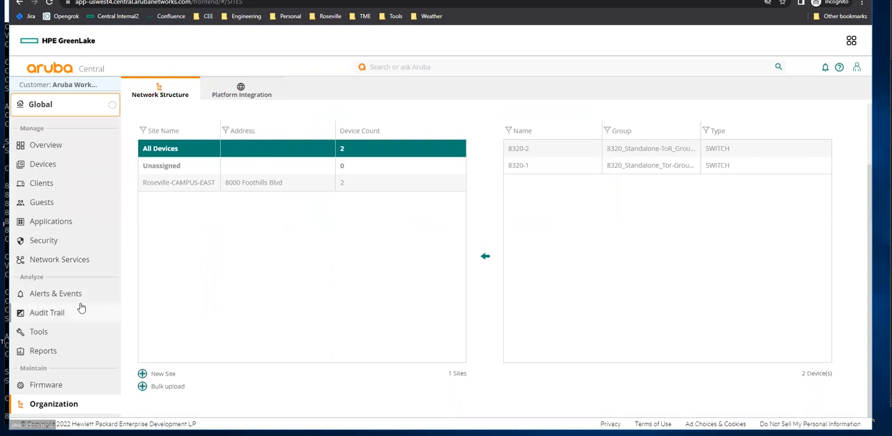
left_click(55, 406)
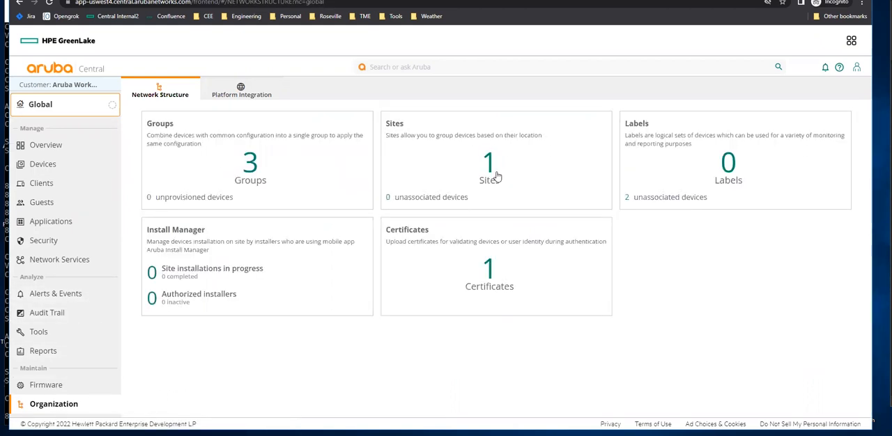
left_click(725, 171)
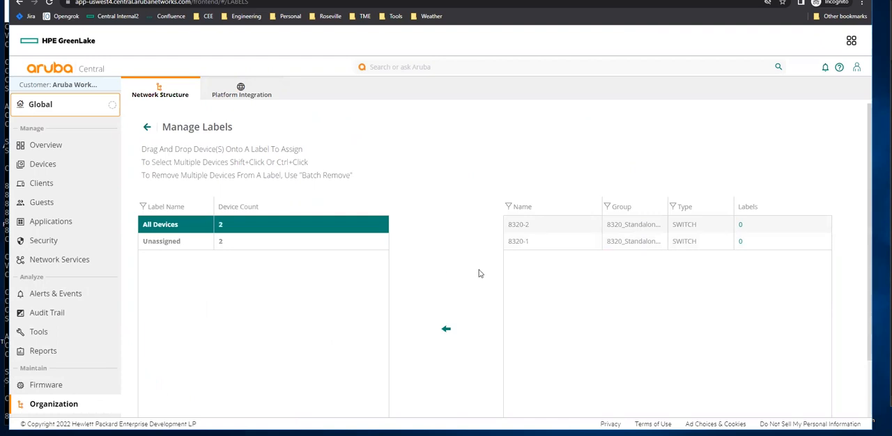
Create two device labels named Access and Core.
scroll(450, 265, "down", 2)
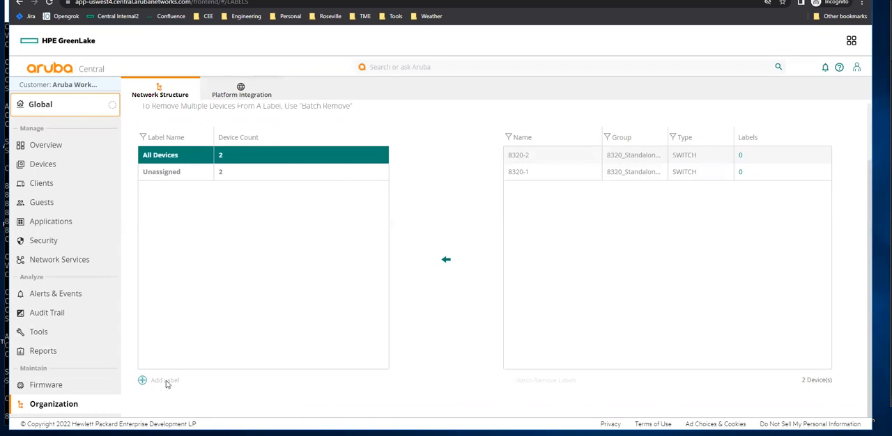
left_click(166, 382)
left_click(377, 222)
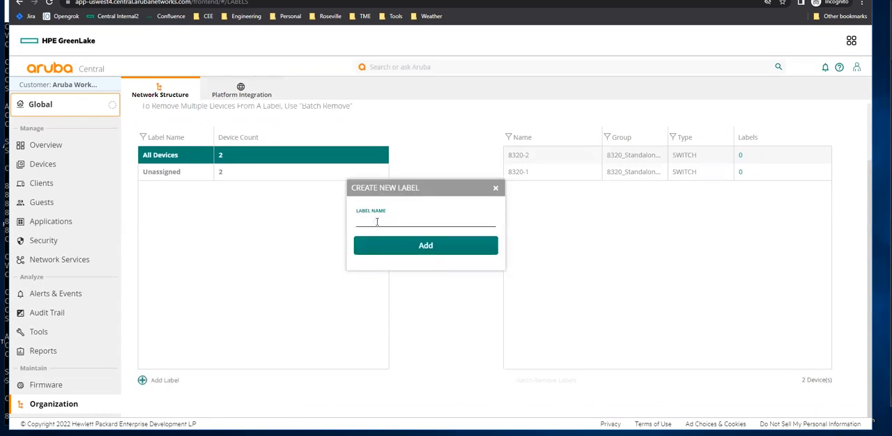
type("Acces")
type("ss")
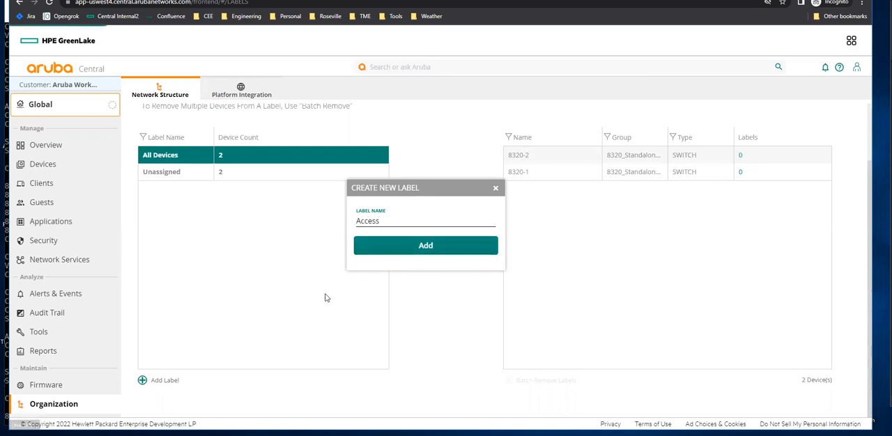
key("Return")
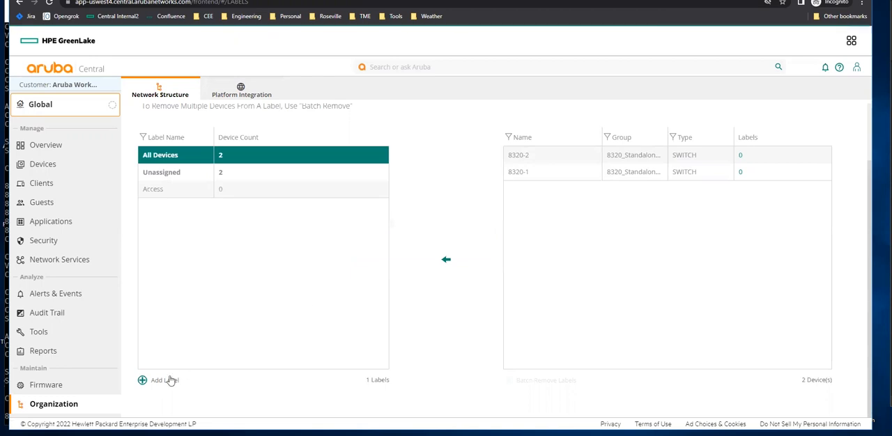
left_click(169, 380)
left_click(395, 222)
type("Core")
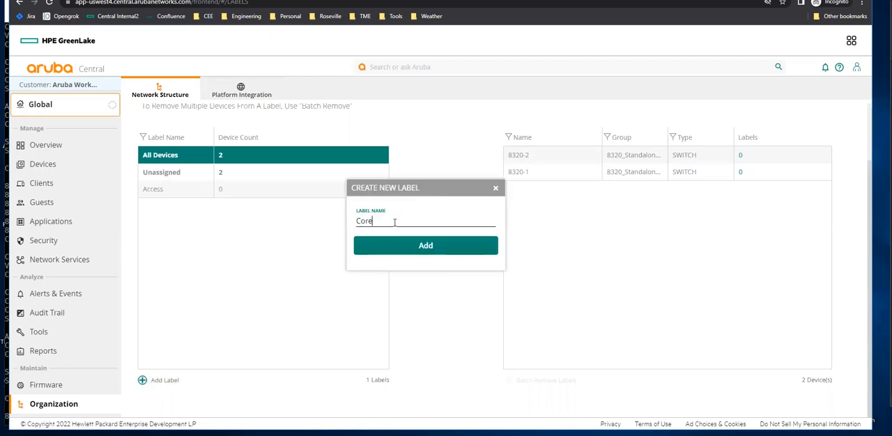
left_click(426, 247)
Create two more device labels named Distribution and End-of-Row.
left_click(143, 380)
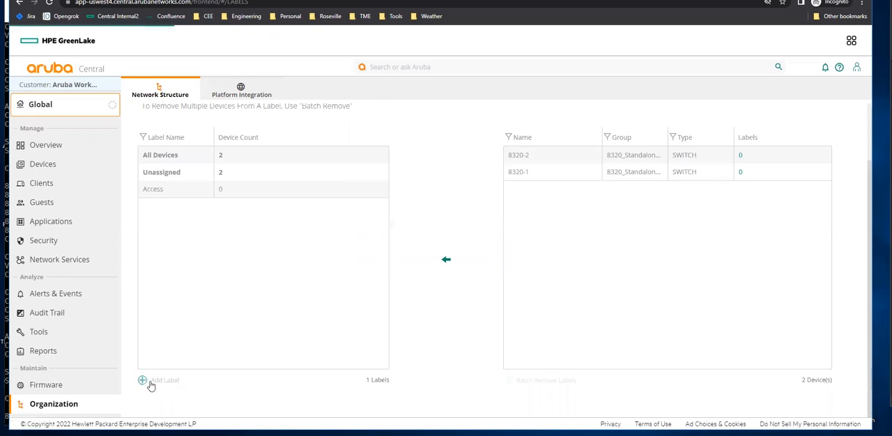
left_click(373, 220)
type("D")
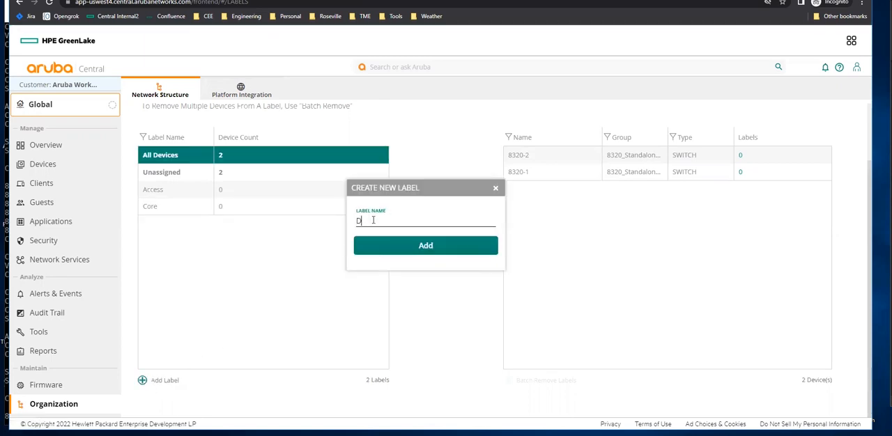
type("istribution")
left_click(437, 249)
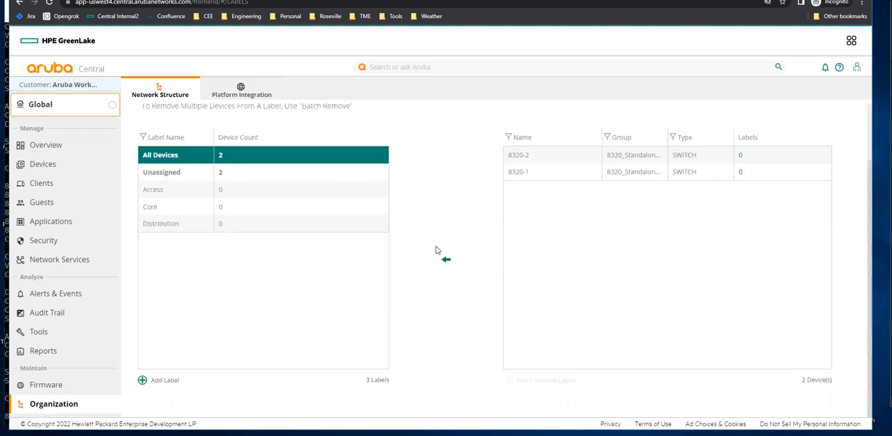
left_click(144, 380)
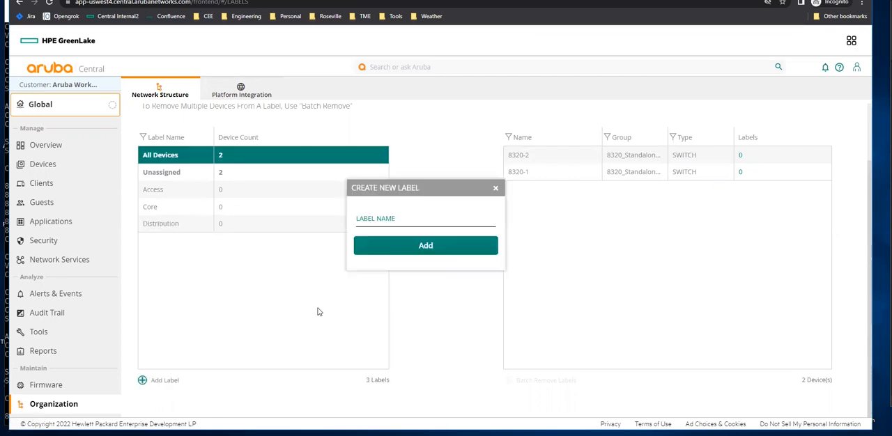
left_click(382, 222)
type("End-of-Row")
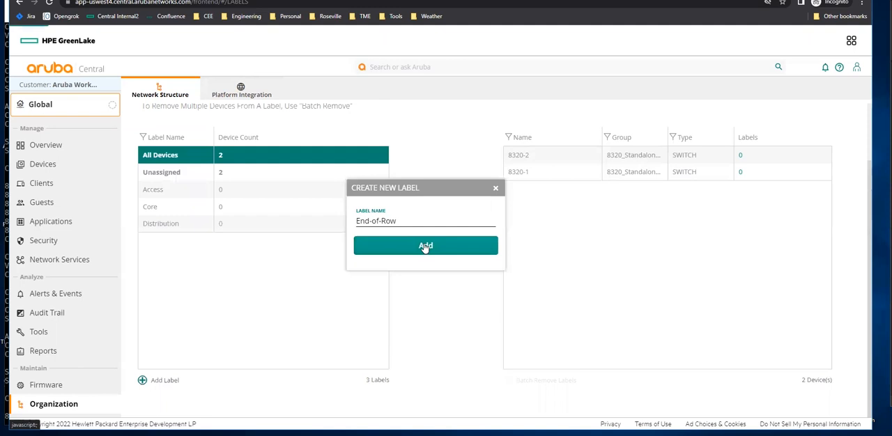
left_click(425, 247)
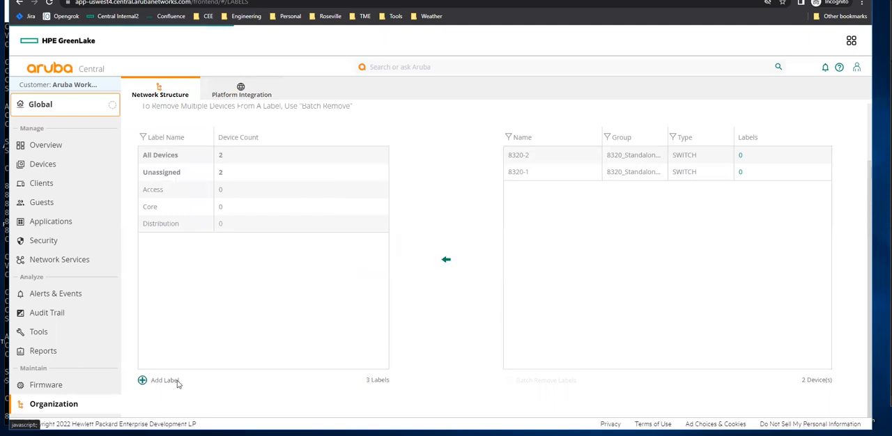
Create device labels named Leafs and Spines.
left_click(142, 381)
left_click(384, 224)
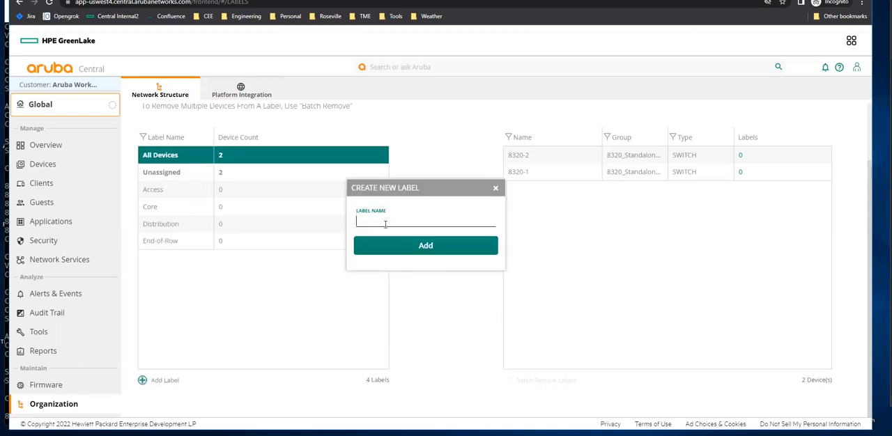
type("Leaf")
left_click(401, 245)
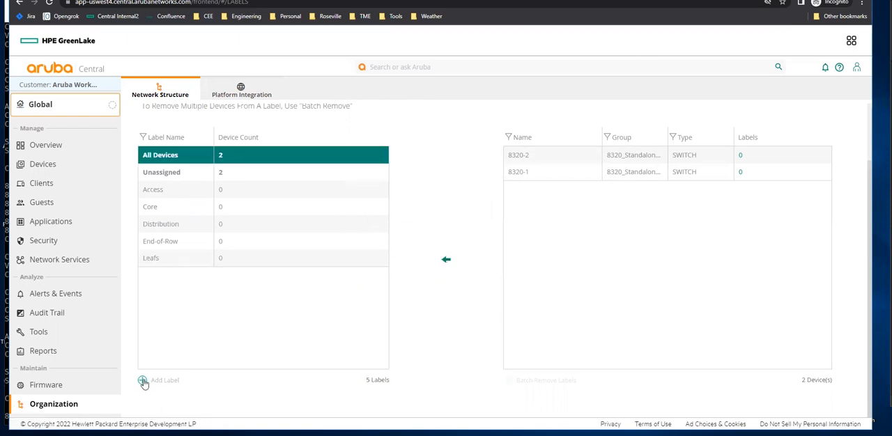
left_click(143, 383)
left_click(403, 222)
type("Spine")
left_click(436, 251)
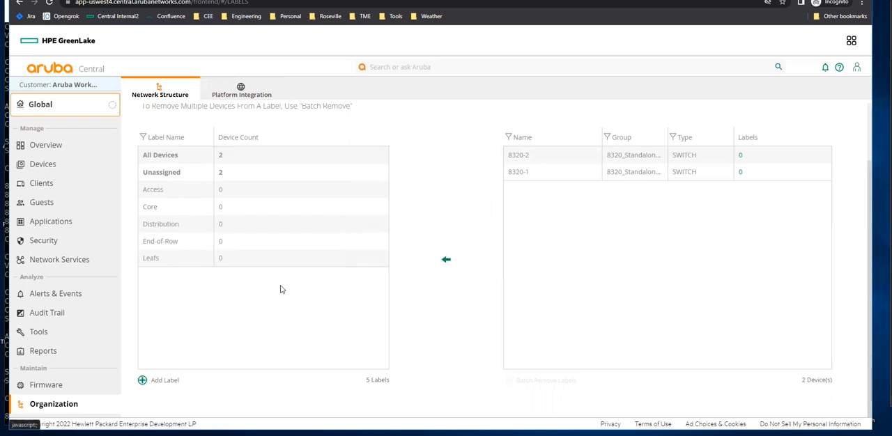
Create a device label named Top-of-Racks.
left_click(143, 380)
left_click(416, 224)
type("Top-of-Racks")
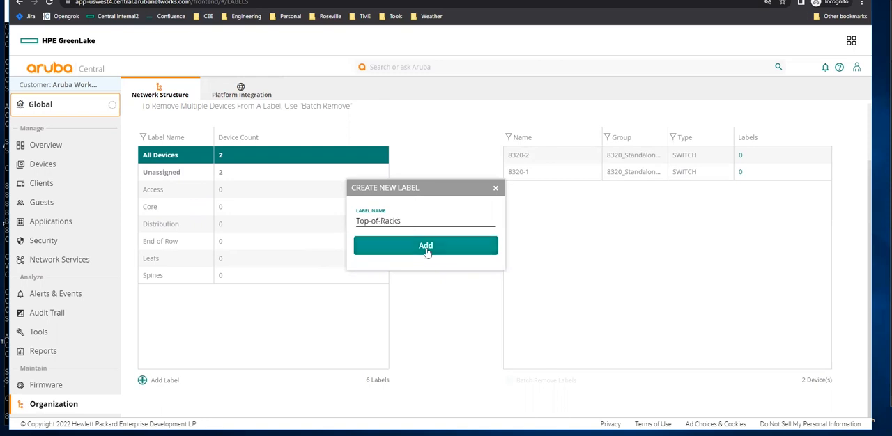
left_click(426, 250)
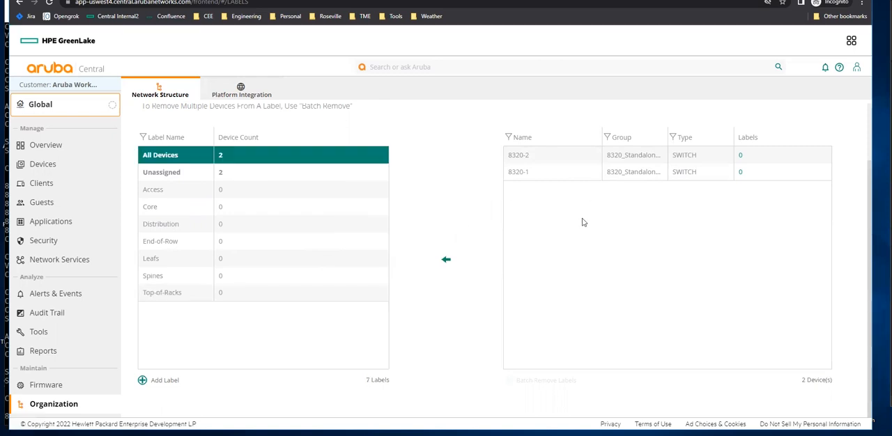
Assign the Top-of-Racks label to switches 8320-2 and 8320-1, confirming each assignment.
left_click(531, 160)
left_click_drag(530, 160, 278, 298)
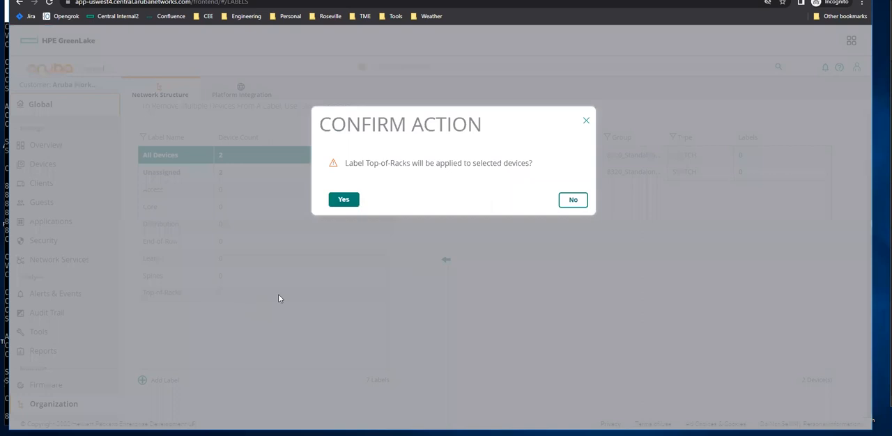
left_click(345, 201)
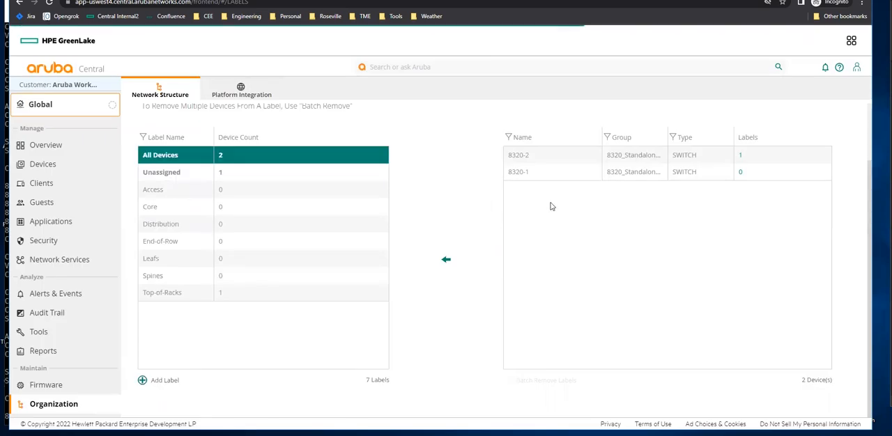
left_click_drag(524, 174, 234, 294)
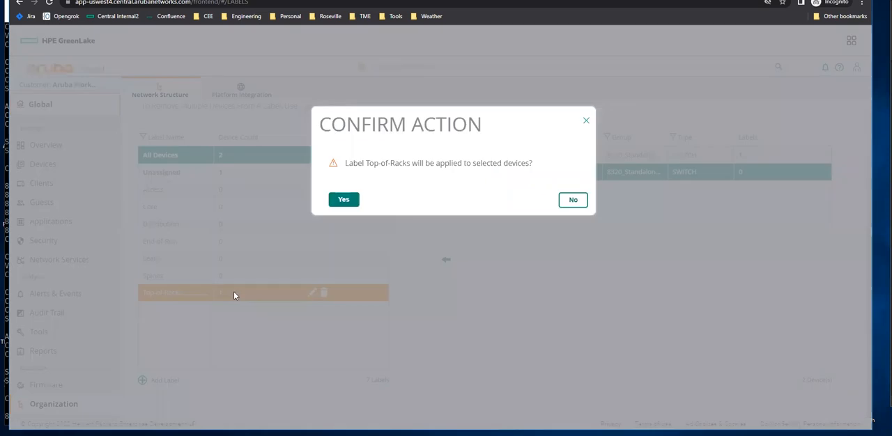
left_click(352, 201)
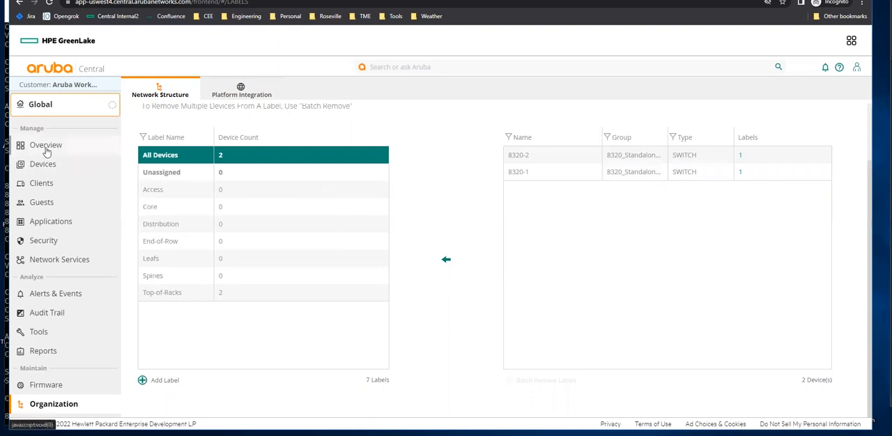
Filter the view to the Top-of-Racks label and examine its online switches.
left_click(53, 111)
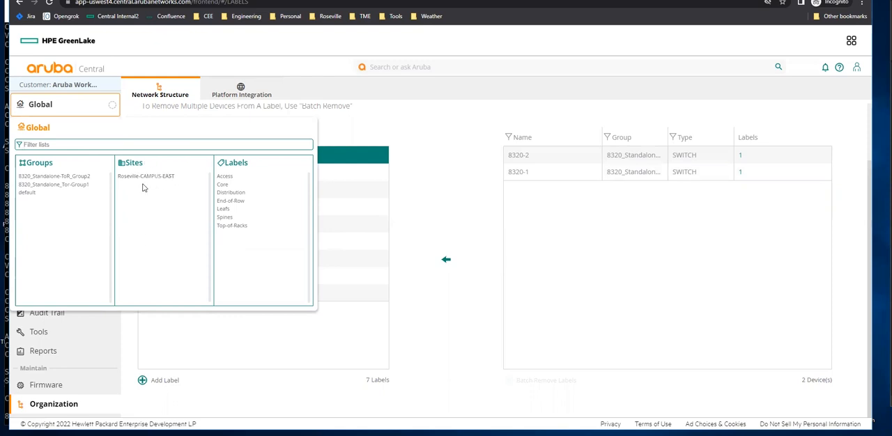
left_click(230, 228)
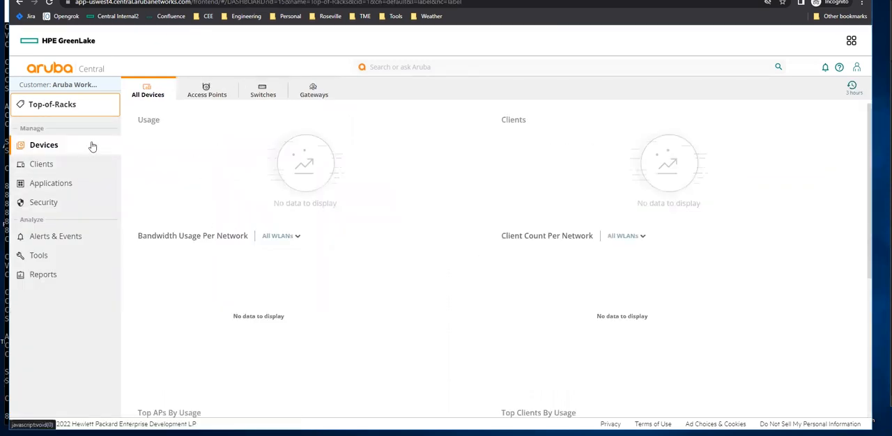
scroll(274, 153, "down", 1)
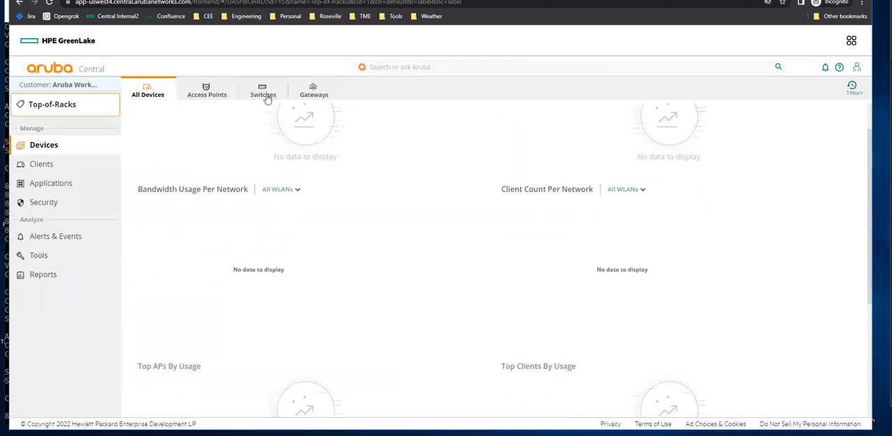
left_click(268, 96)
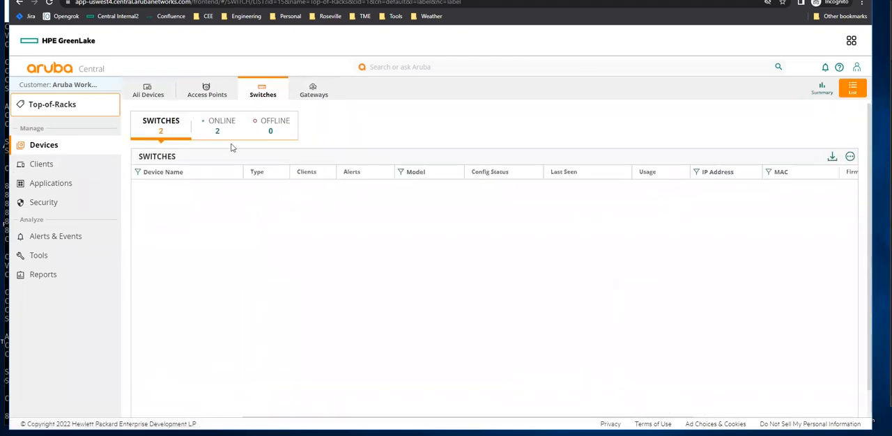
left_click(222, 130)
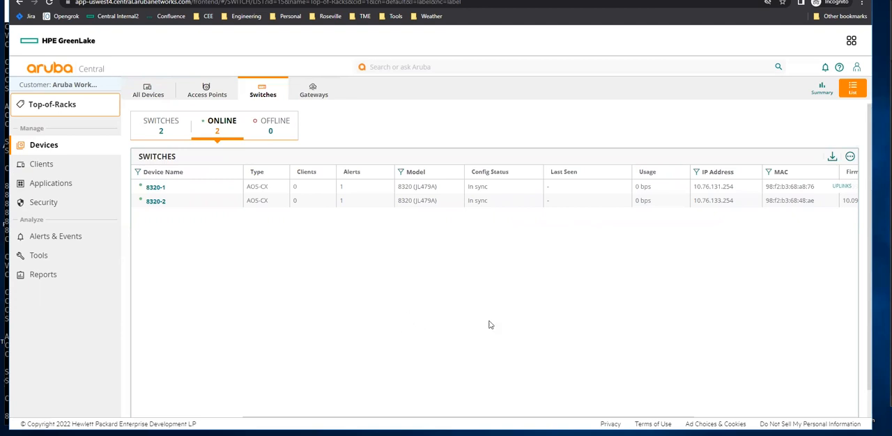
Switch to HPE GreenLake and open Resource Restriction Policies under account Identity & Access.
left_click(851, 44)
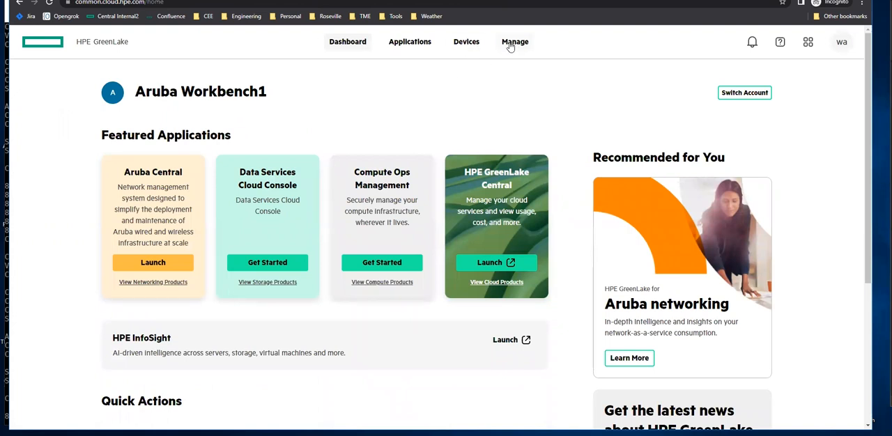
left_click(508, 43)
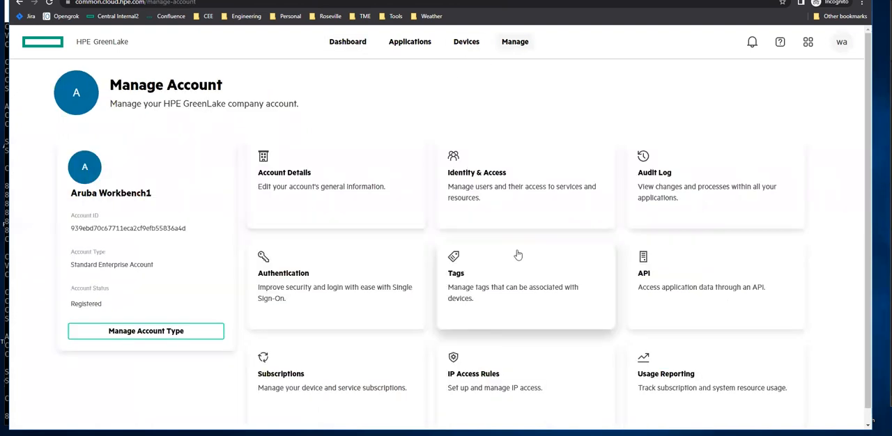
scroll(516, 254, "down", 1)
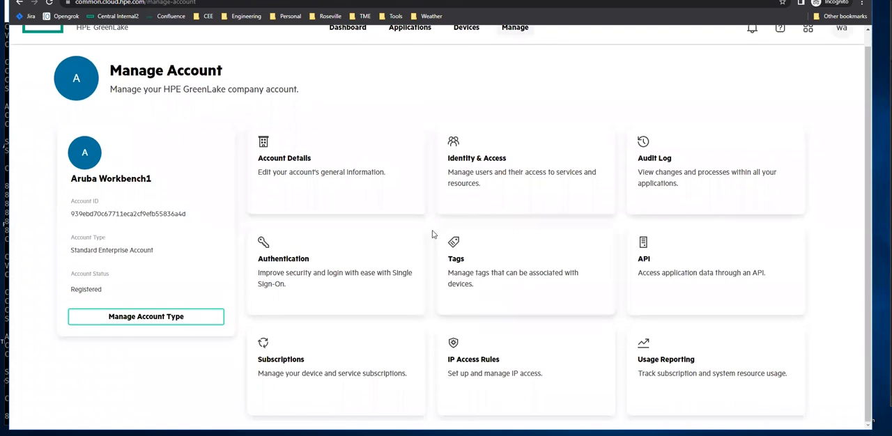
left_click(490, 154)
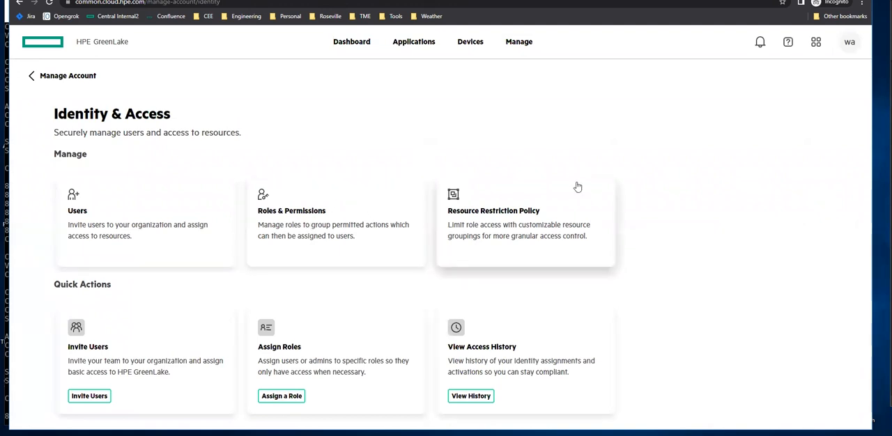
left_click(521, 217)
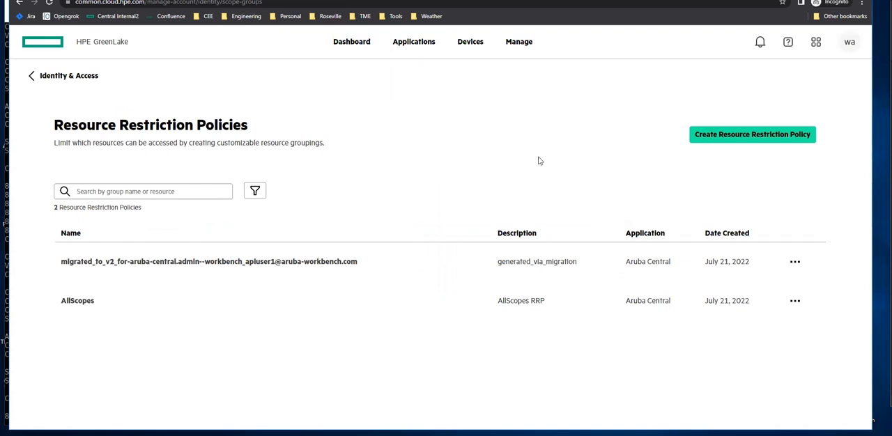
Start a new resource restriction policy named JuniorScope with a short description and continue.
left_click(763, 135)
left_click(356, 184)
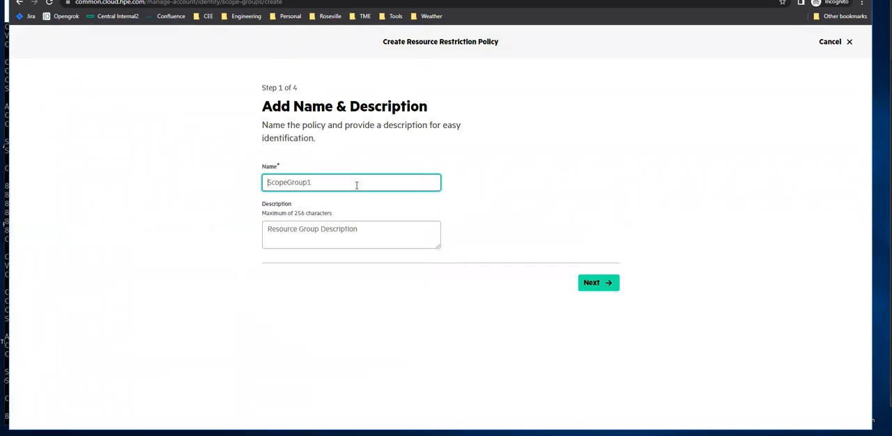
type("JuniorScope")
left_click(344, 241)
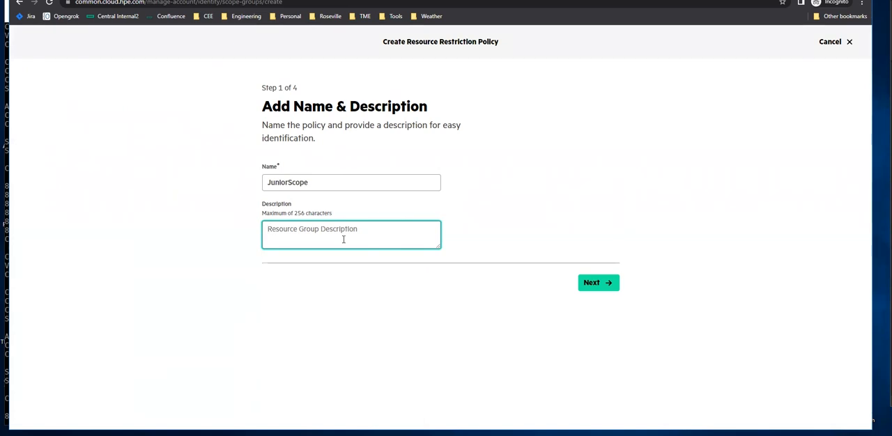
type("Limited Read Only Scope")
left_click(586, 282)
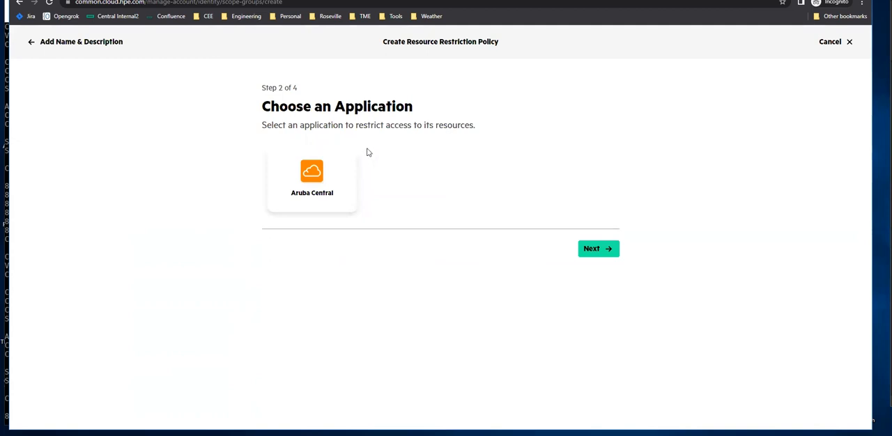
Choose Aruba Central as the policy's application and open its resource selection.
left_click(314, 178)
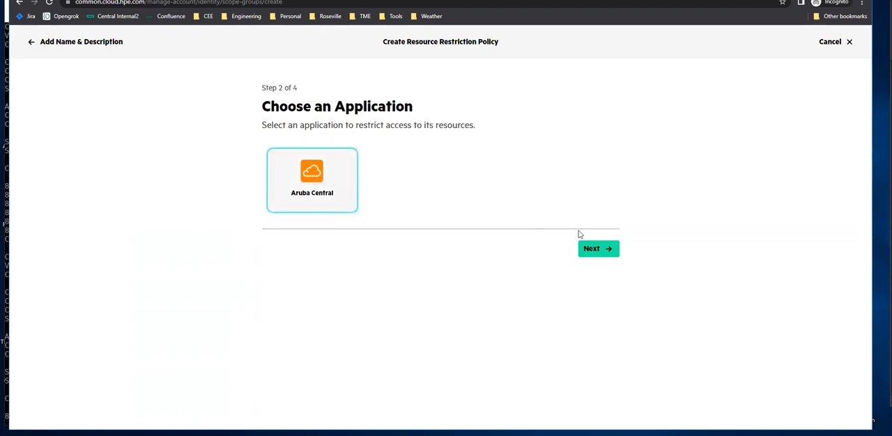
left_click(598, 249)
left_click(443, 279)
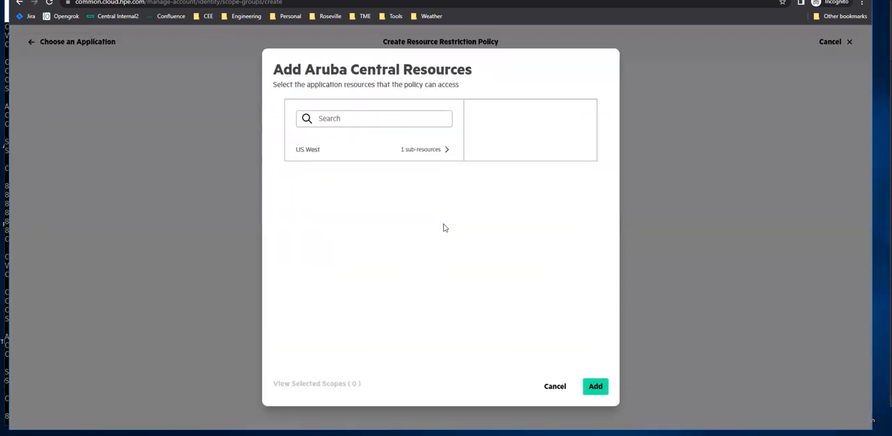
Add the 8320_Standalone-ToR_Group2 group scope under US West as the policy's resource, then review and finish creating the policy.
left_click(365, 121)
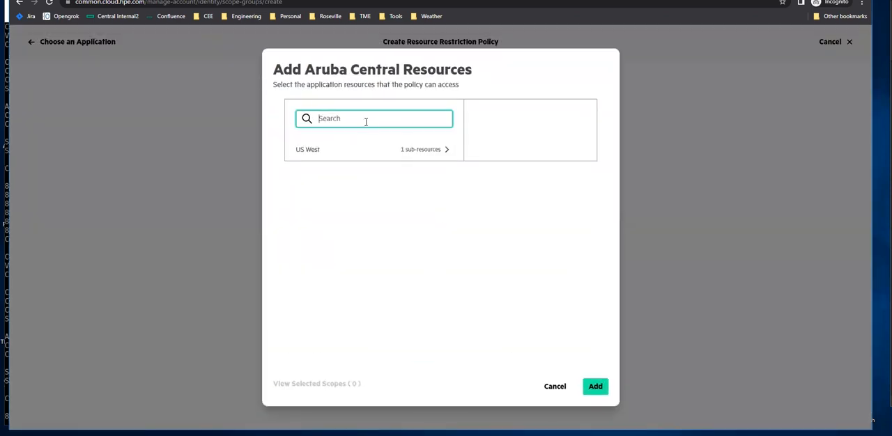
left_click(410, 150)
left_click(360, 174)
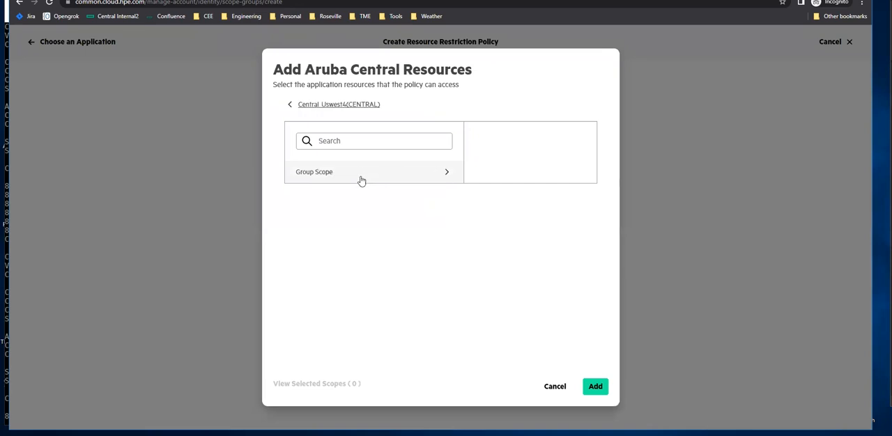
left_click(363, 172)
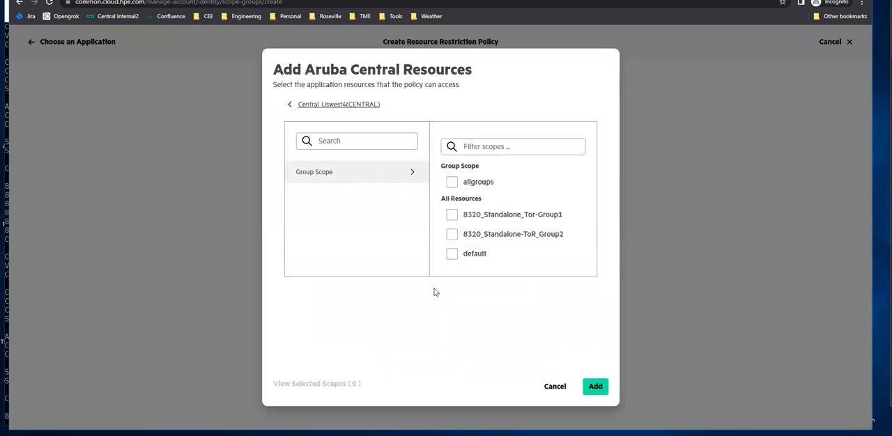
left_click(453, 236)
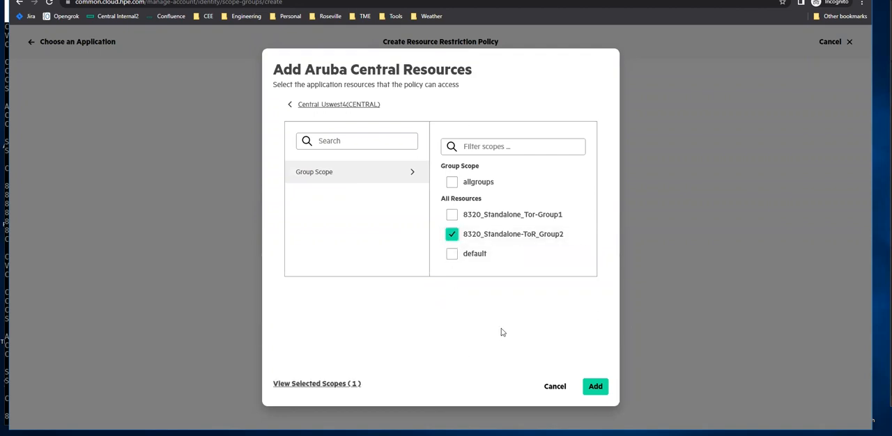
left_click(591, 387)
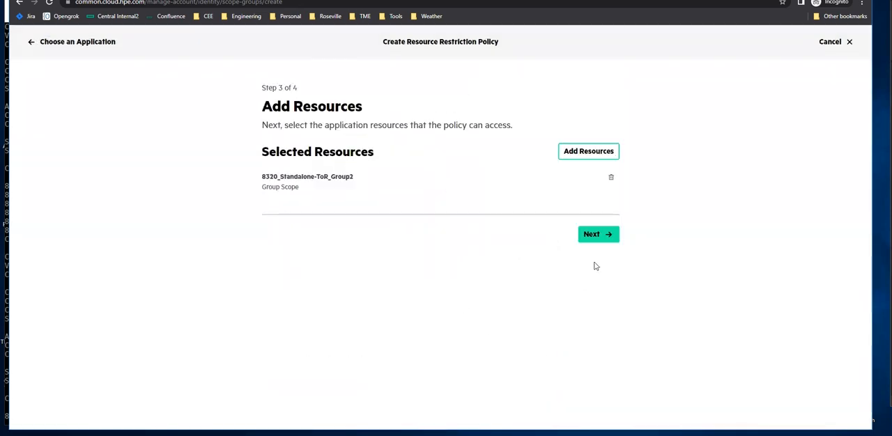
left_click(597, 237)
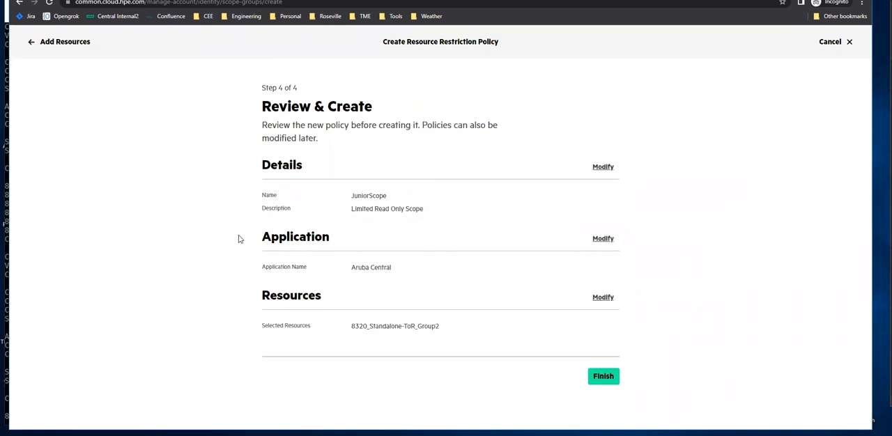
left_click(602, 375)
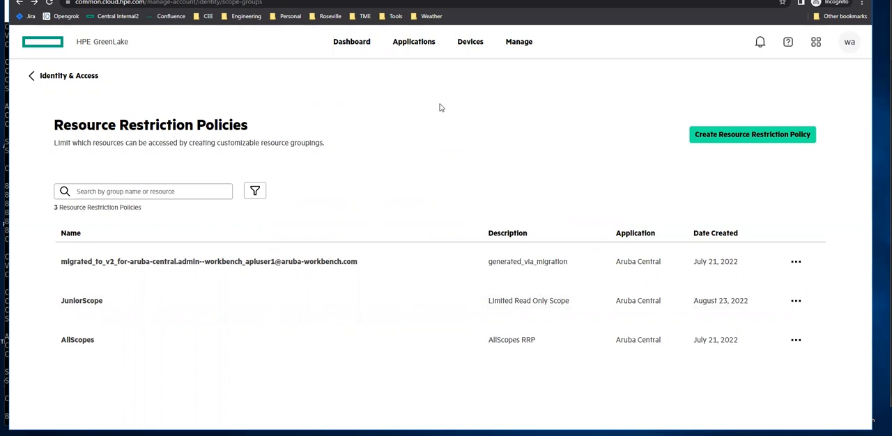
Open the Users list under Manage Account's Identity & Access.
left_click(423, 49)
left_click(517, 45)
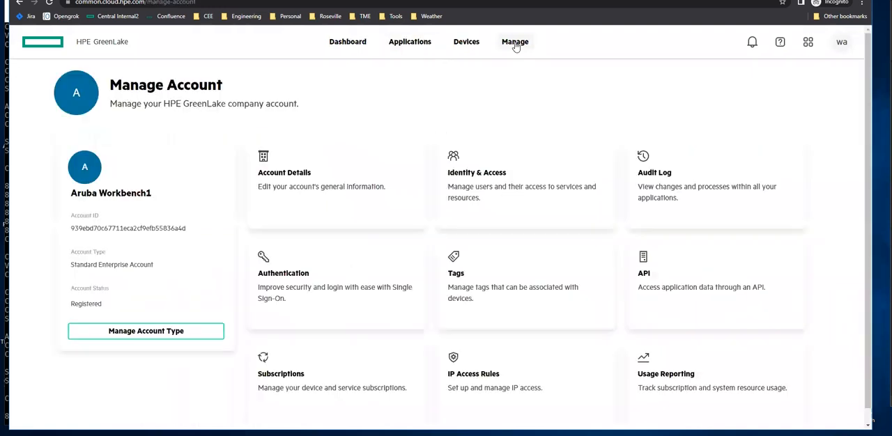
left_click(496, 203)
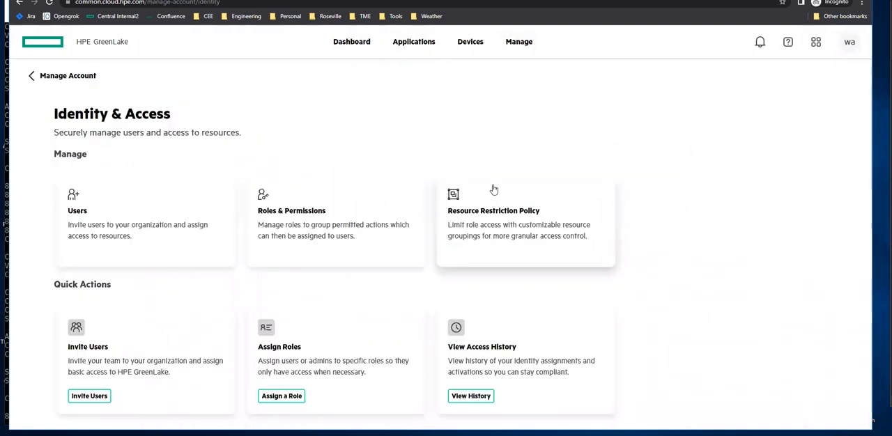
left_click(123, 231)
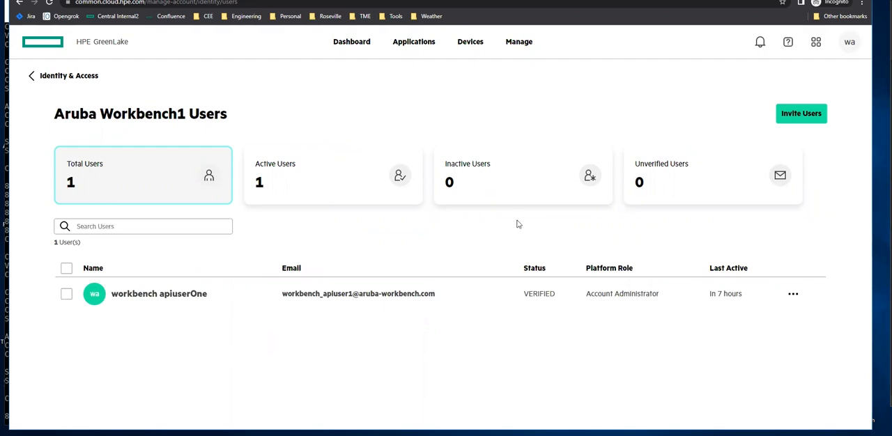
Invite a new user by e-mail address with the Account Administrator role, fill in the contact e-mail, and send the invite.
left_click(803, 117)
left_click(455, 180)
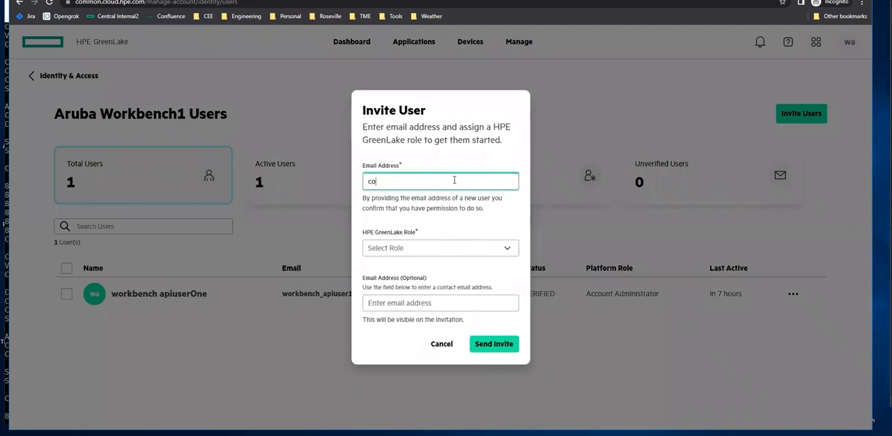
left_click(490, 249)
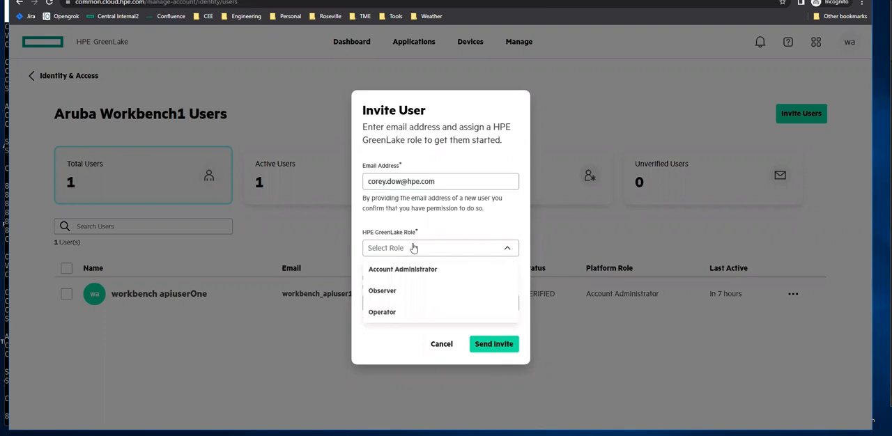
left_click(429, 271)
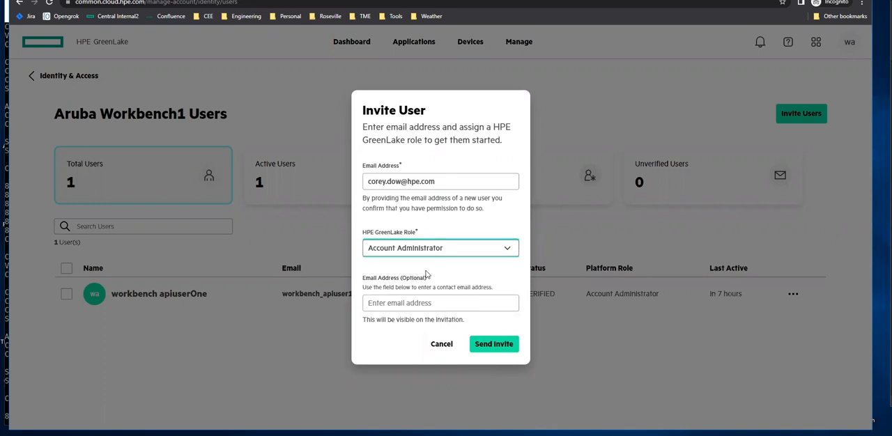
left_click(409, 304)
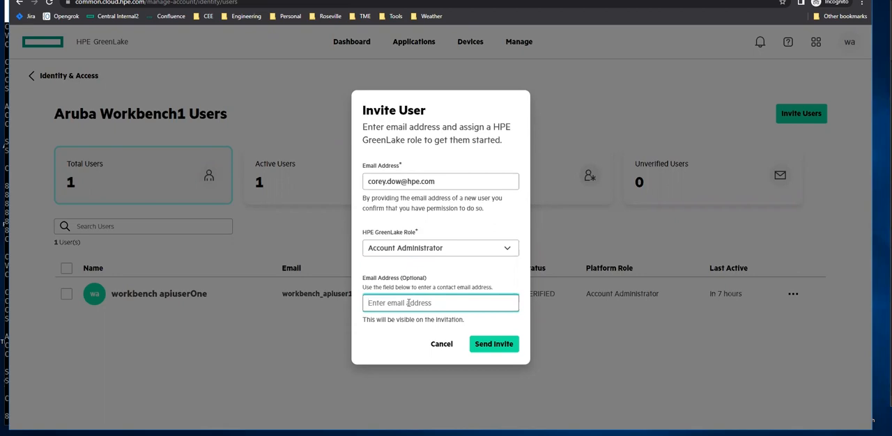
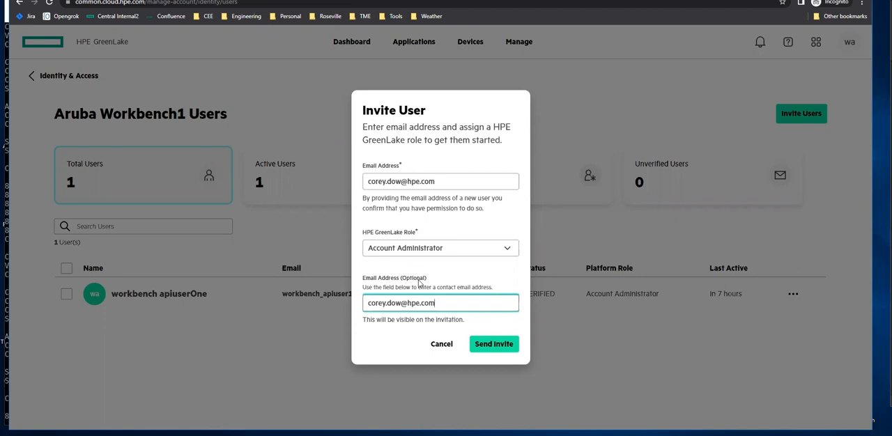
left_click(492, 342)
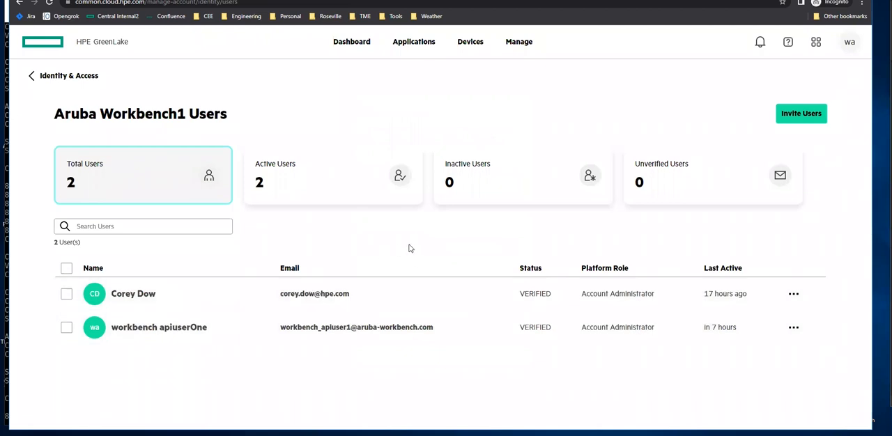
Open the invited user's profile and start a role assignment for Aruba Central with the Aruba Central View Only role.
left_click(66, 299)
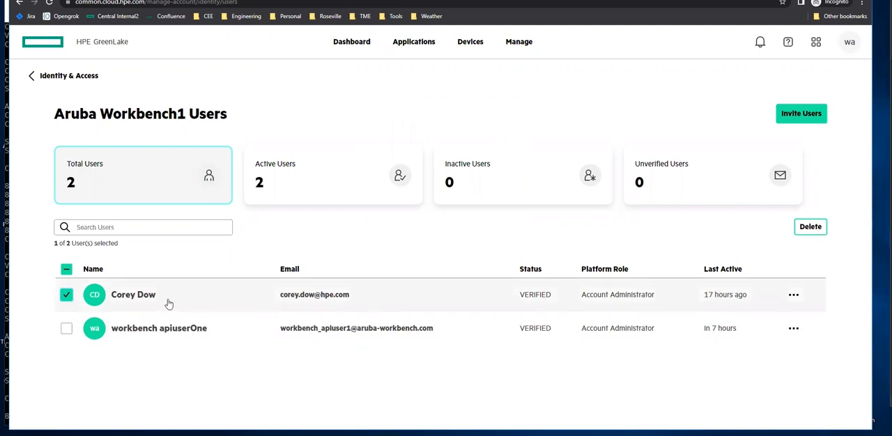
left_click(146, 298)
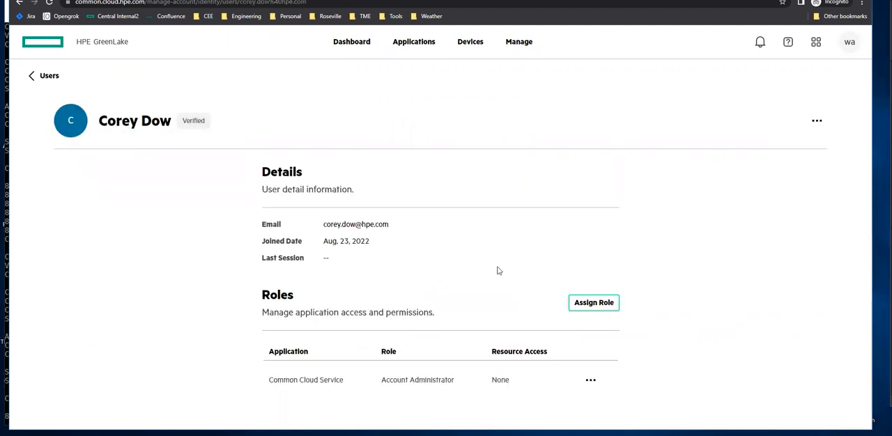
left_click(605, 305)
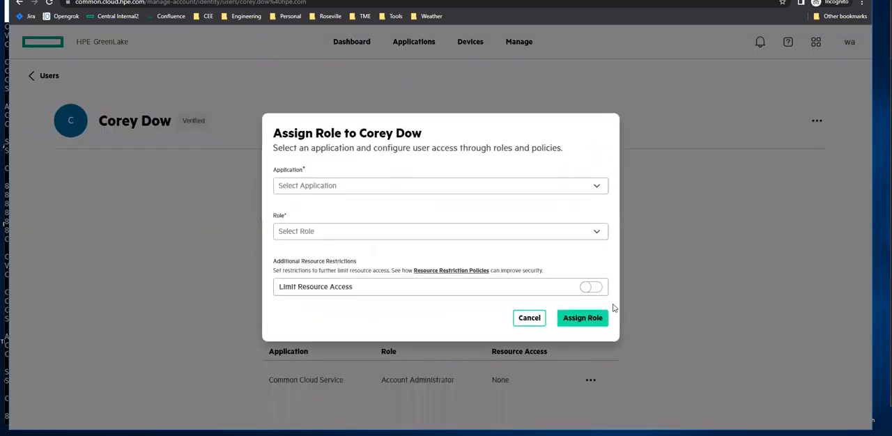
left_click(600, 192)
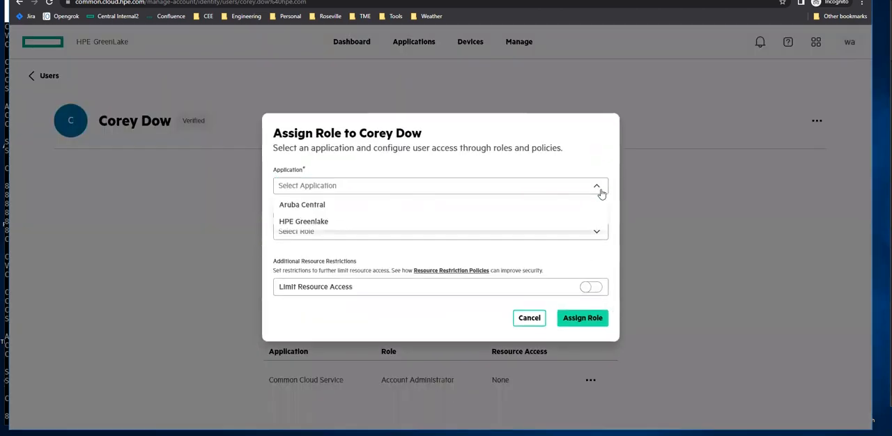
left_click(402, 207)
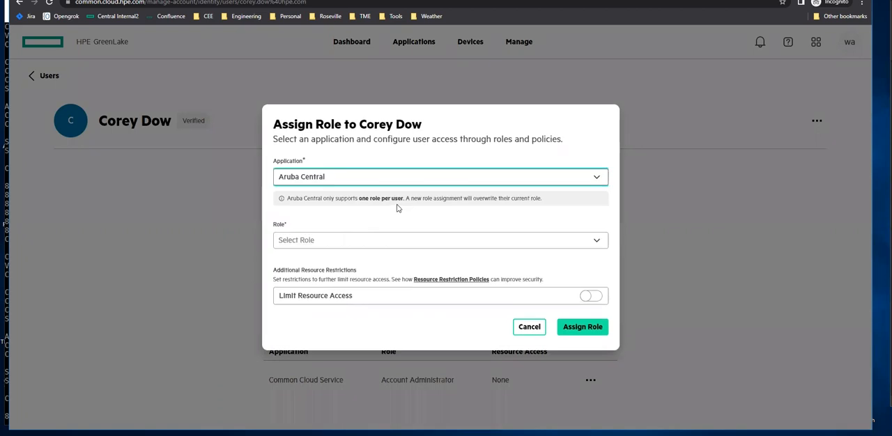
left_click(497, 244)
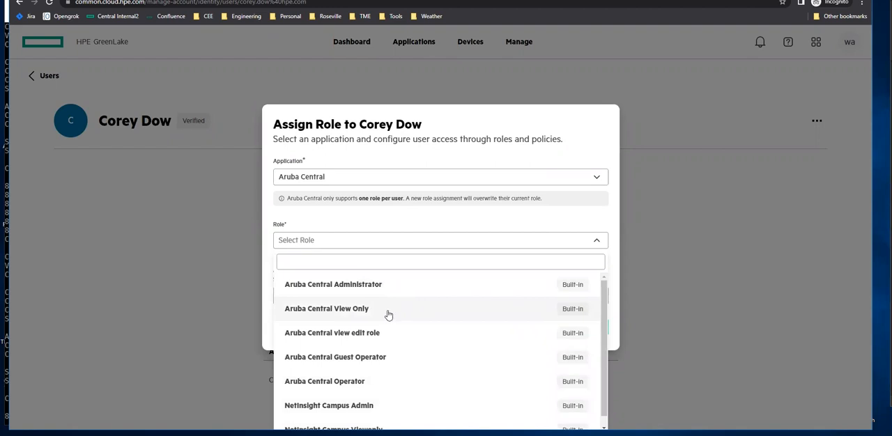
left_click(389, 315)
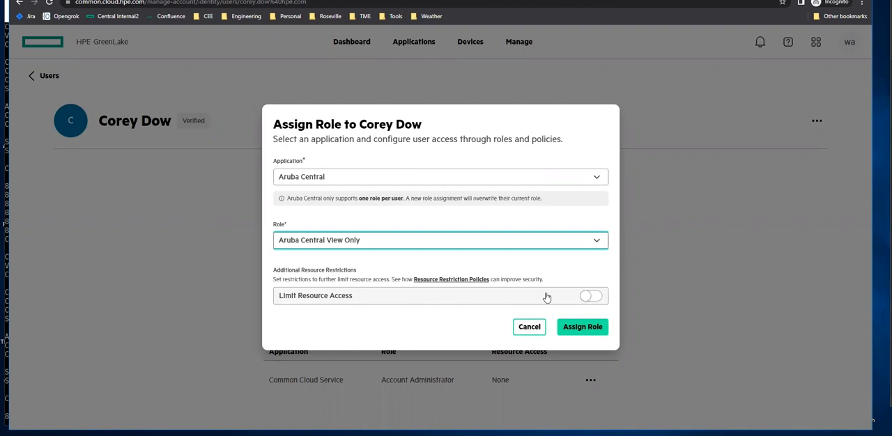
Limit the user's resource access to the JuniorScope policy and confirm the role assignment.
left_click(587, 299)
left_click(588, 299)
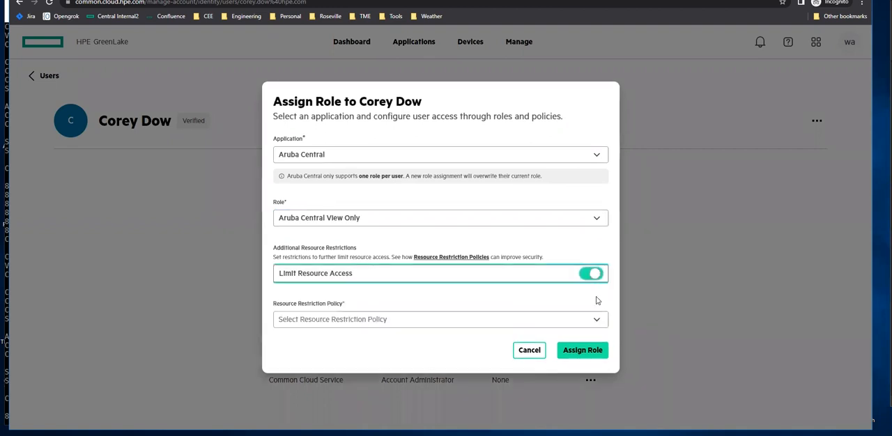
left_click(597, 323)
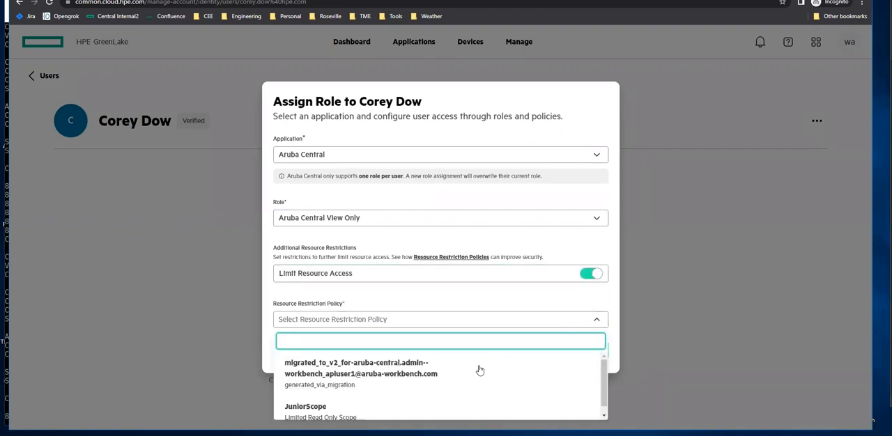
left_click(332, 413)
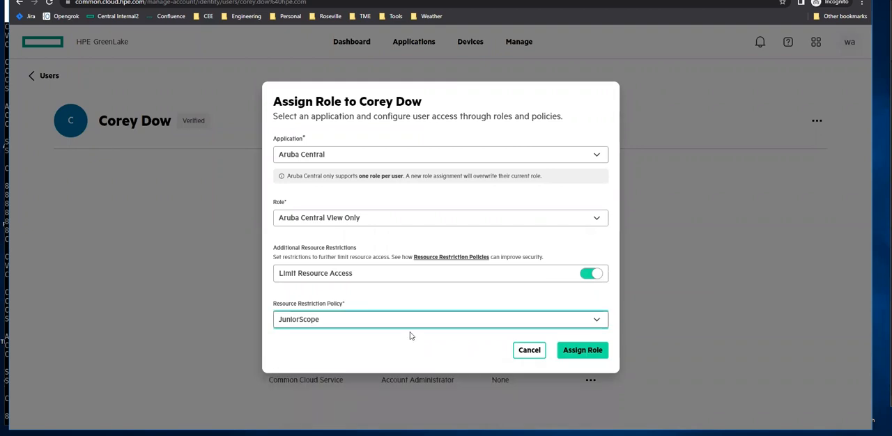
left_click(583, 351)
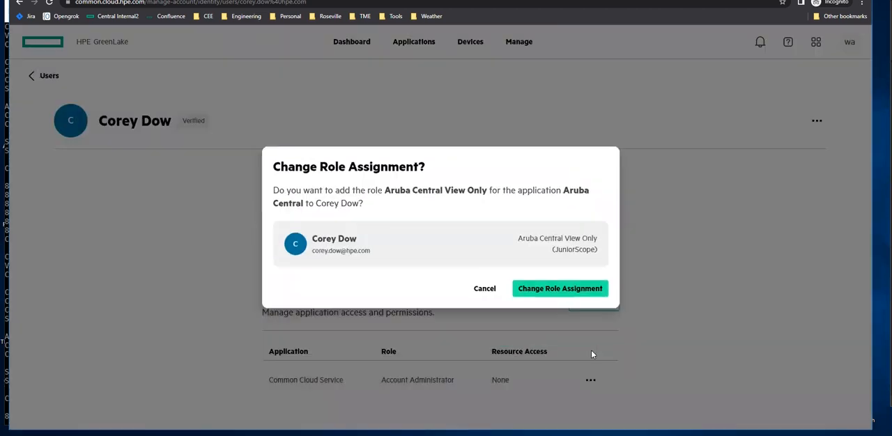
left_click(563, 294)
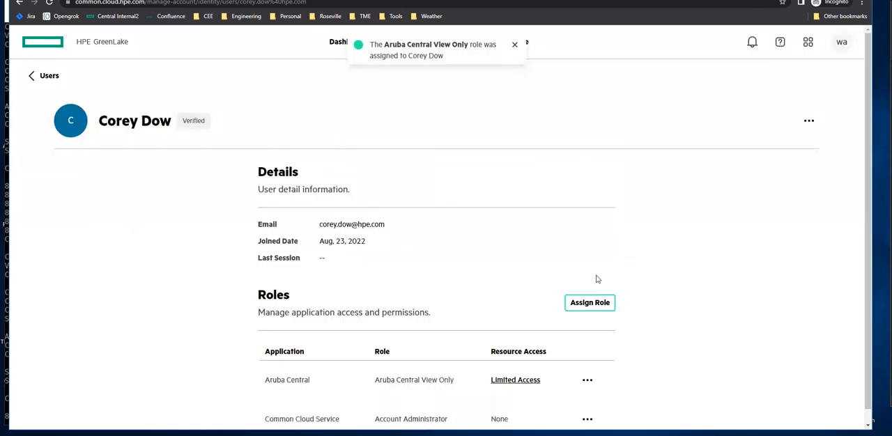
Go to the GreenLake home page at common.cloud.hpe.com.
scroll(450, 279, "down", 1)
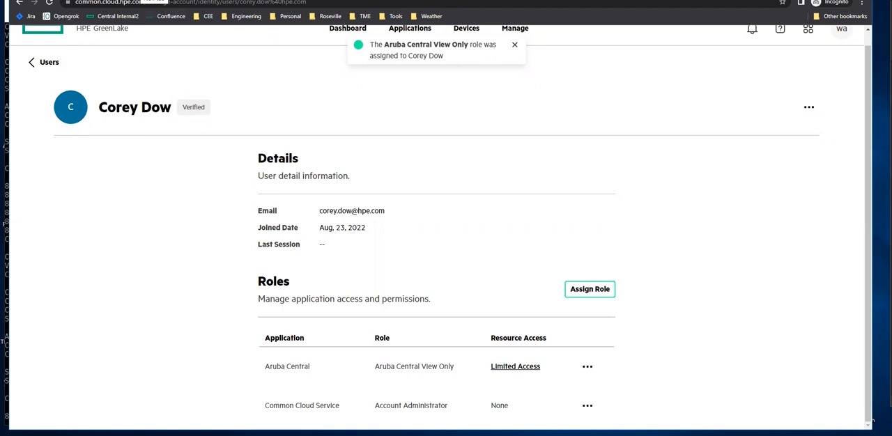
left_click(138, 0)
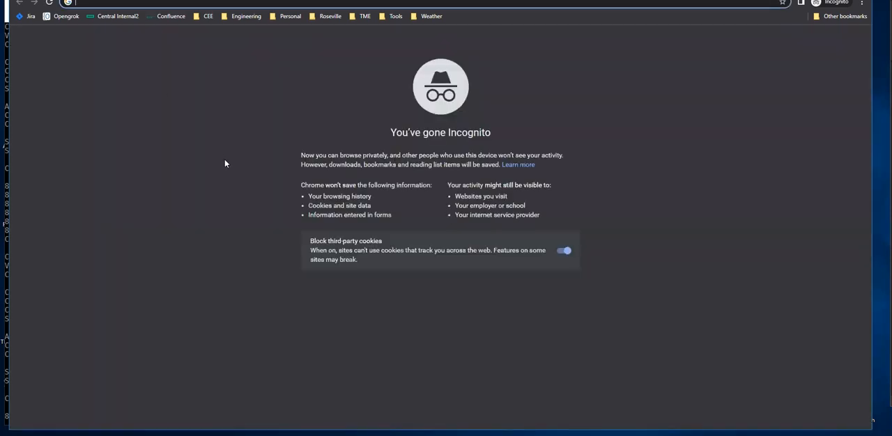
type("common.cloud.hpe.com")
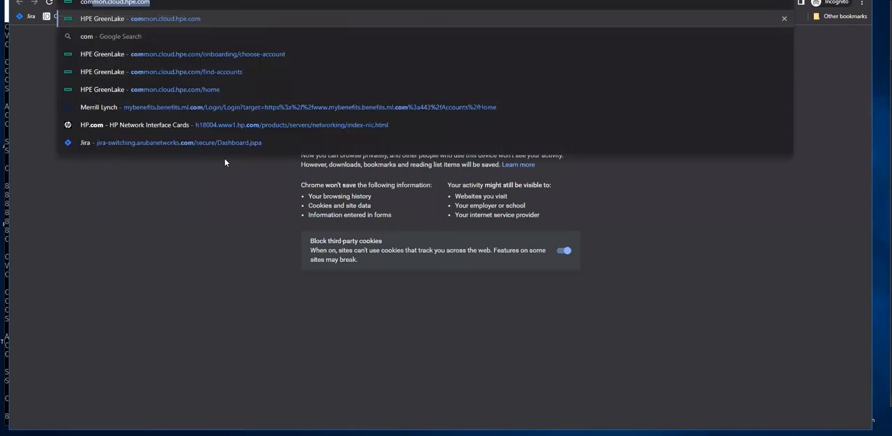
key("Return")
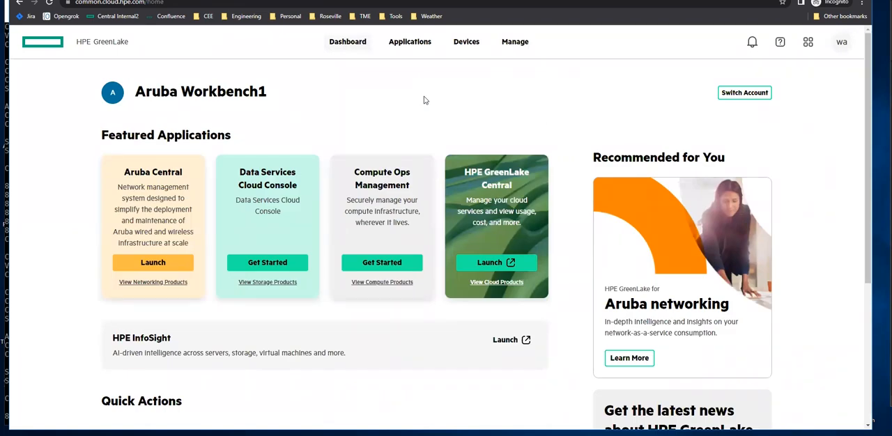
Sign out of HPE and open the single sign-on sign-in page.
left_click(842, 45)
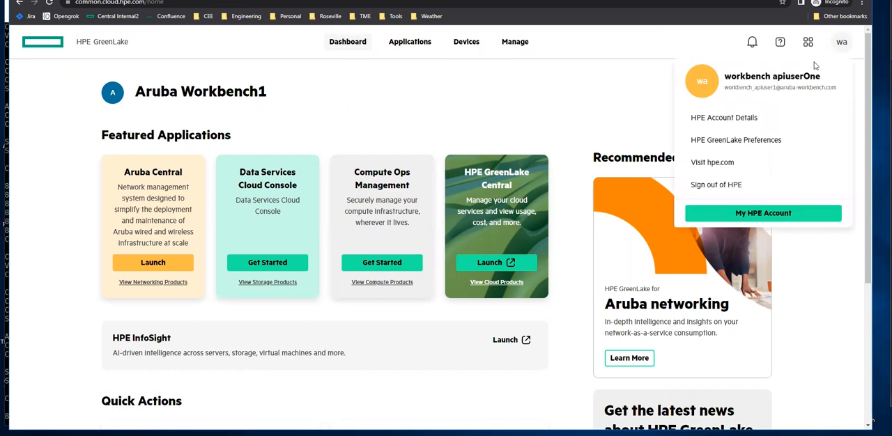
left_click(740, 188)
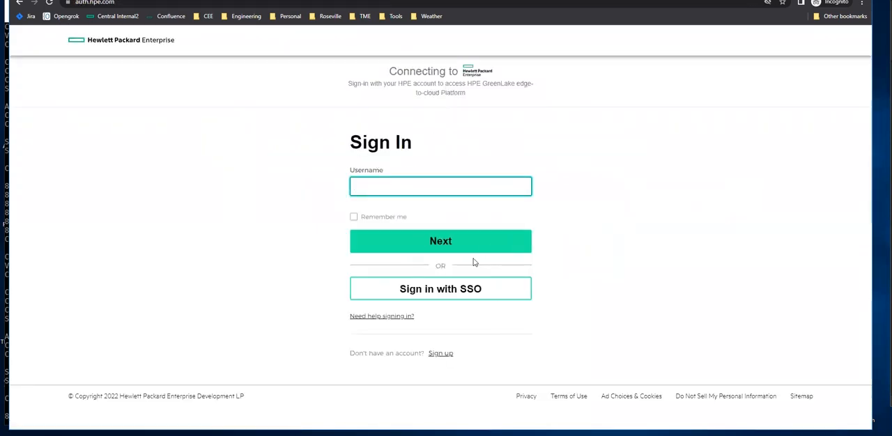
left_click(421, 291)
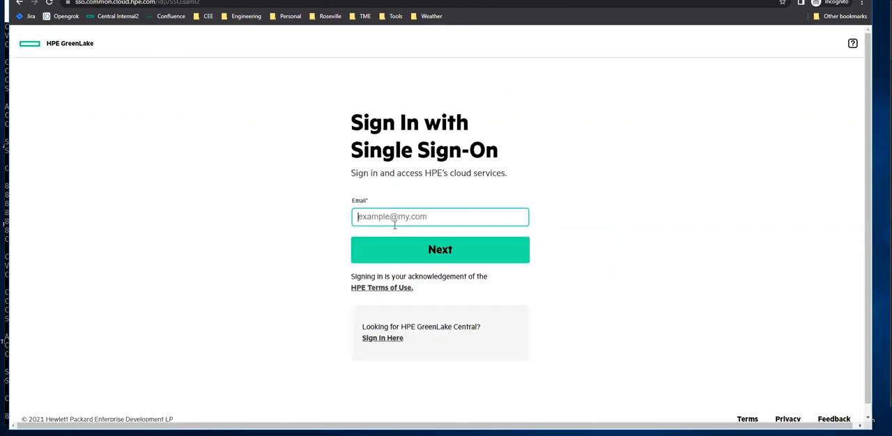
Sign in with single sign-on using the restricted user's e-mail address and the offered client certificate.
left_click(438, 247)
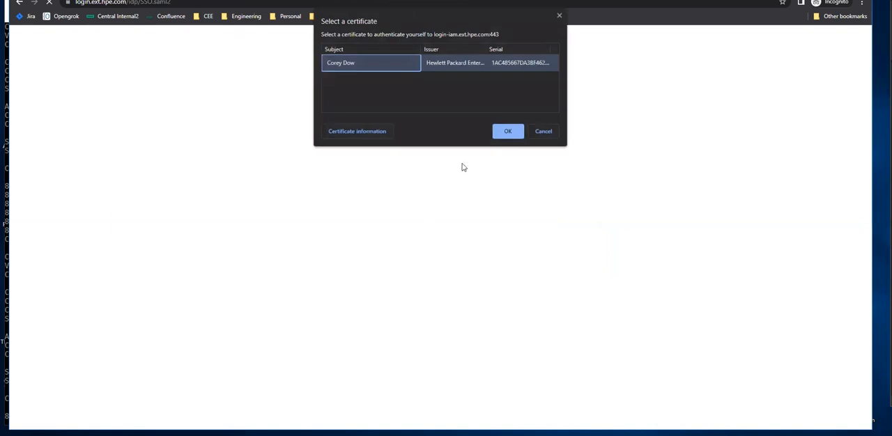
left_click(508, 131)
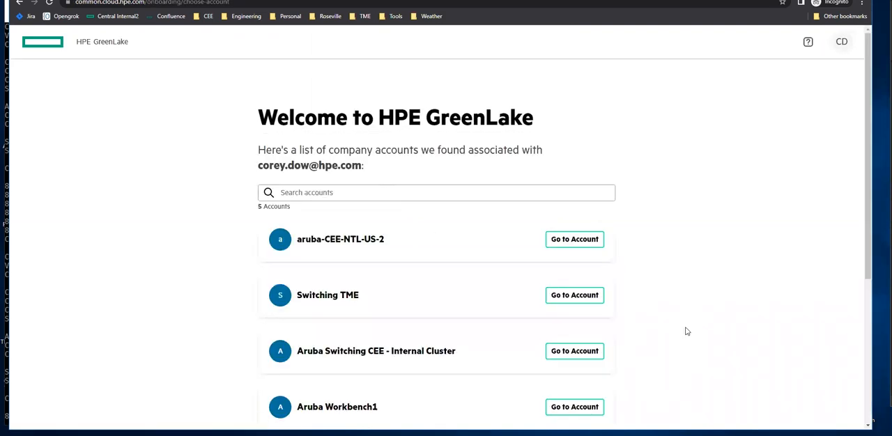
Open the Aruba Workbench1 company account and check the signed-in user's profile details.
scroll(688, 330, "down", 2)
scroll(687, 331, "down", 1)
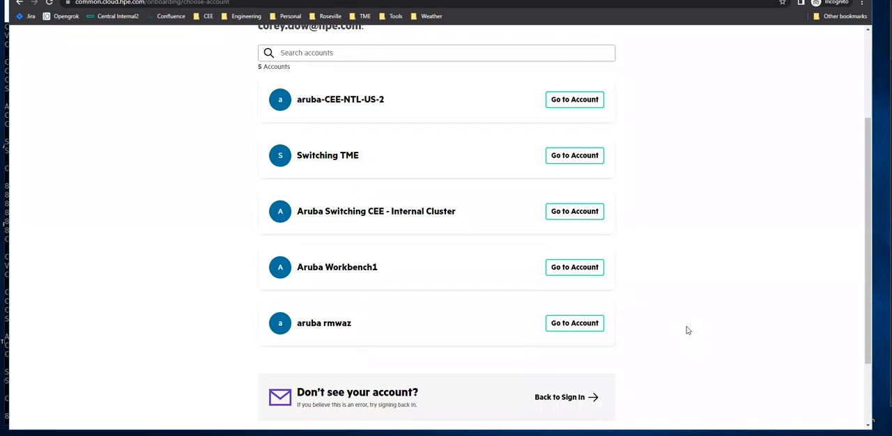
left_click(576, 269)
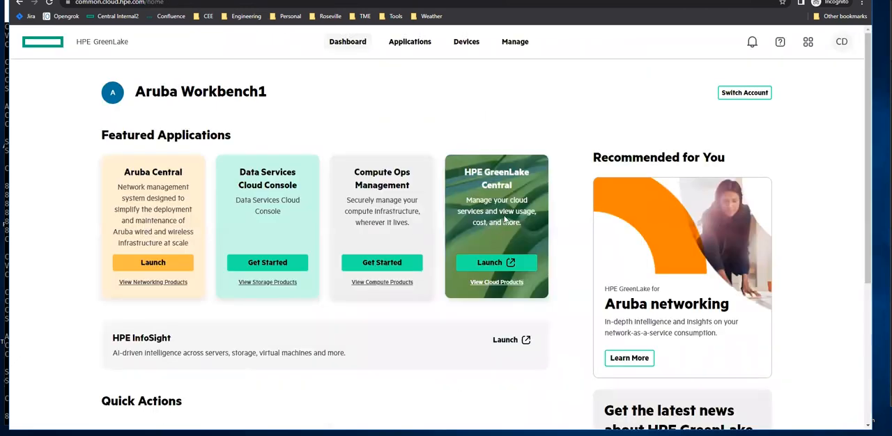
left_click(842, 41)
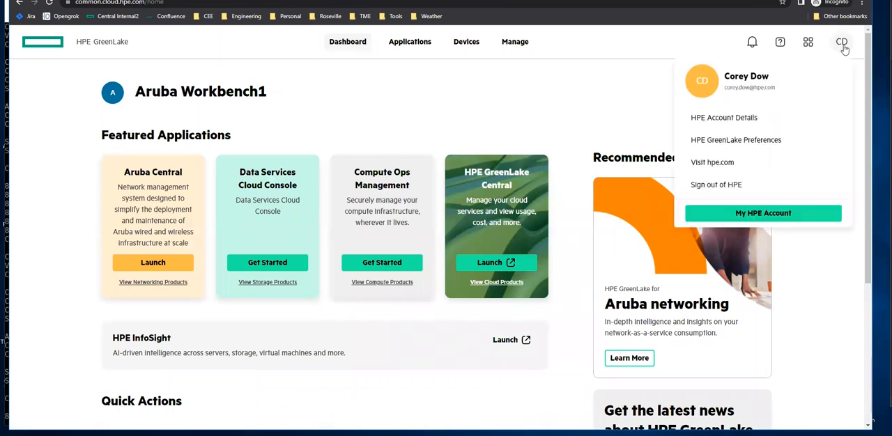
left_click(482, 109)
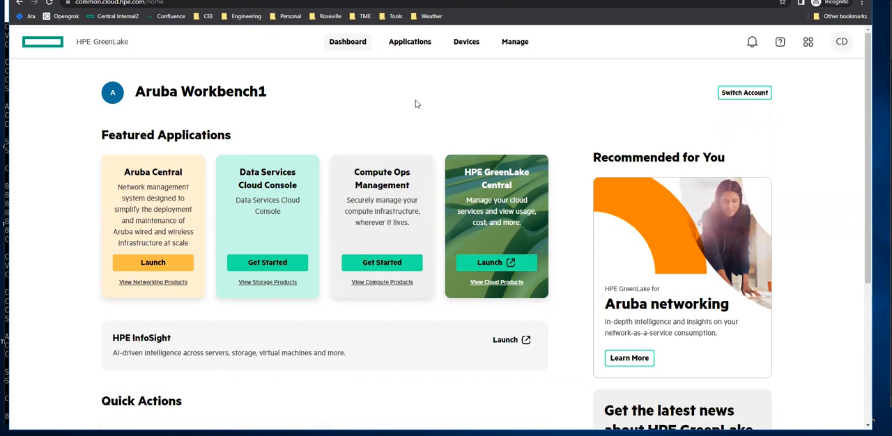
Launch Aruba Central from the account's list of applications.
left_click(408, 42)
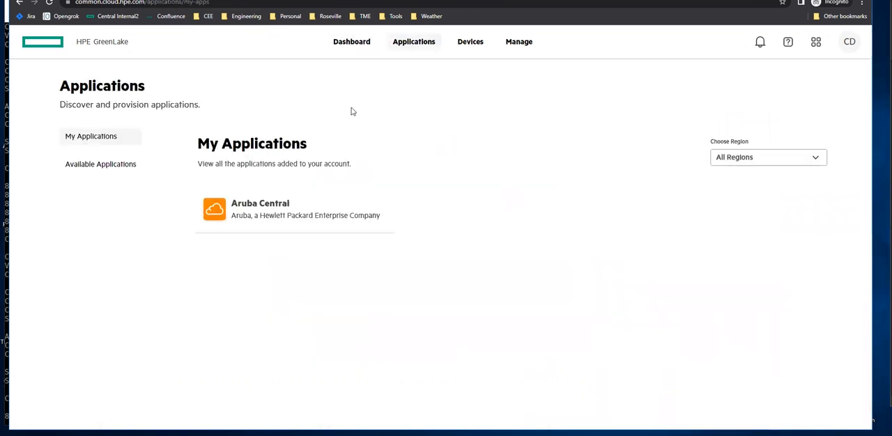
left_click(269, 209)
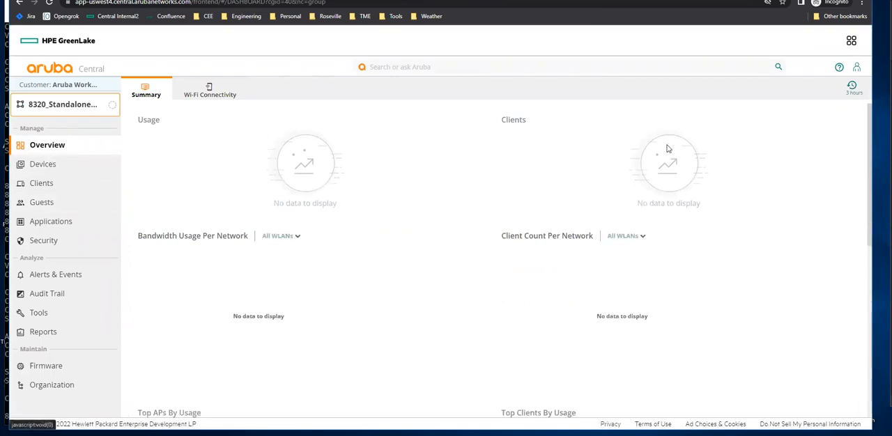
left_click(857, 67)
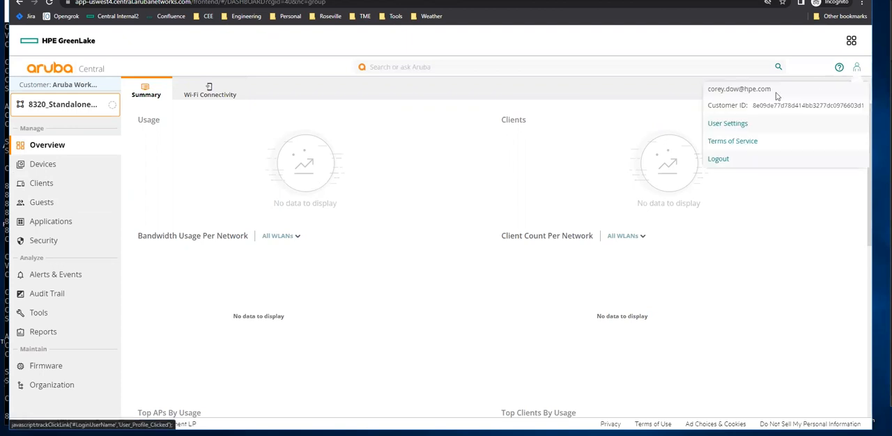
Open the details of switch 8320-2 from the switch device list.
left_click(50, 166)
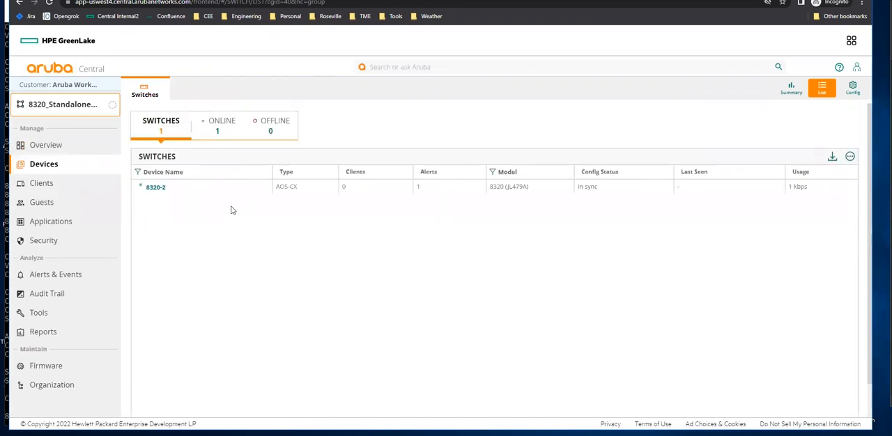
left_click(156, 186)
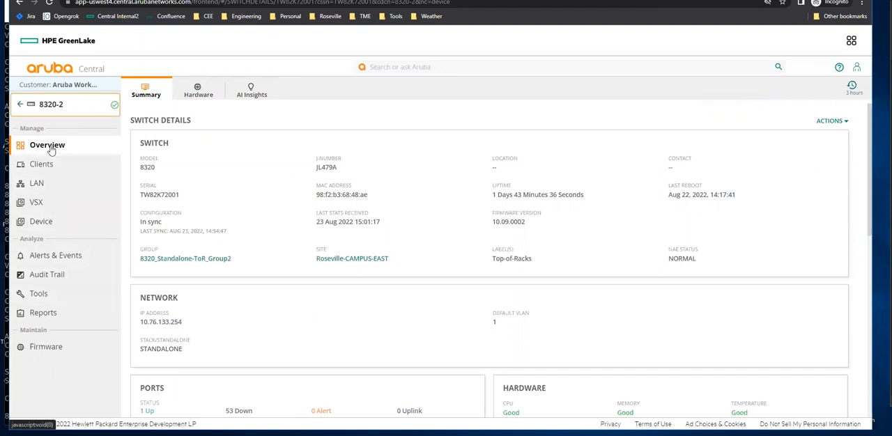
Enable MultiEdit for switch 8320-2, view its configuration, then return to the group's switch list.
left_click(52, 222)
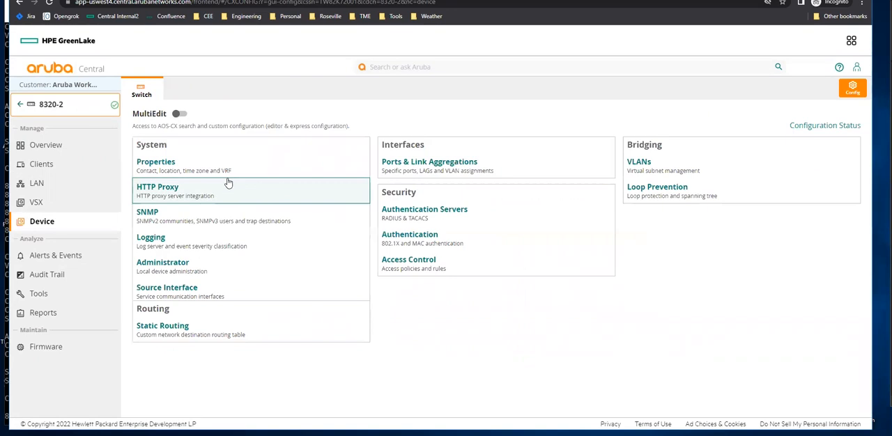
left_click(181, 114)
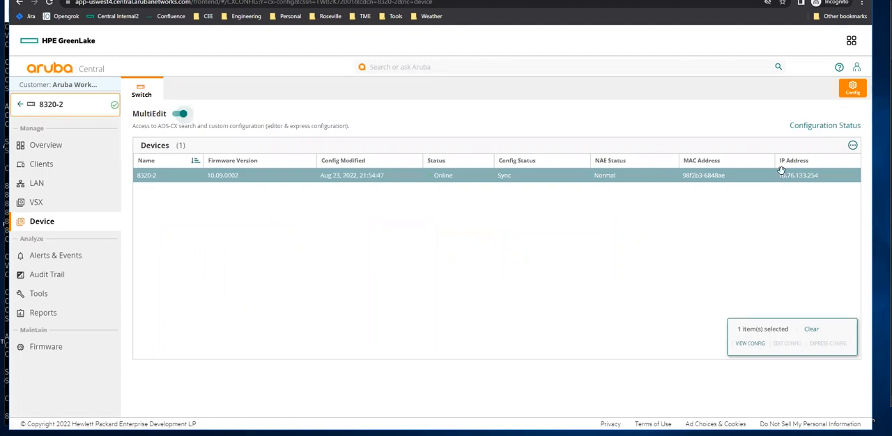
left_click(749, 345)
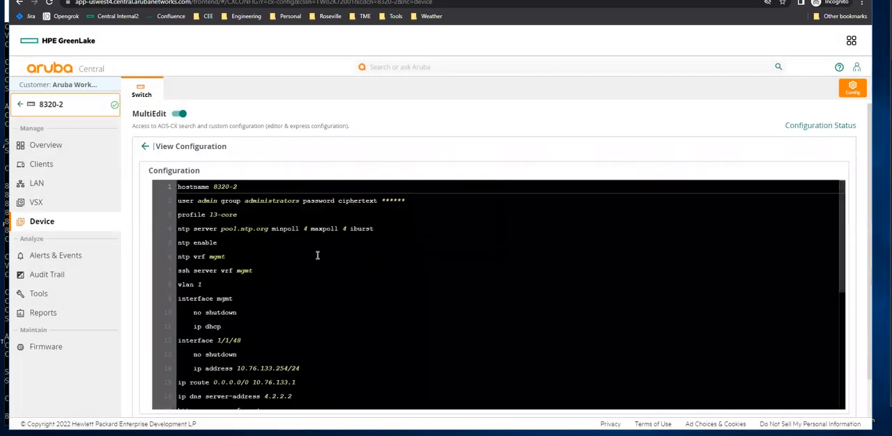
scroll(362, 256, "down", 3)
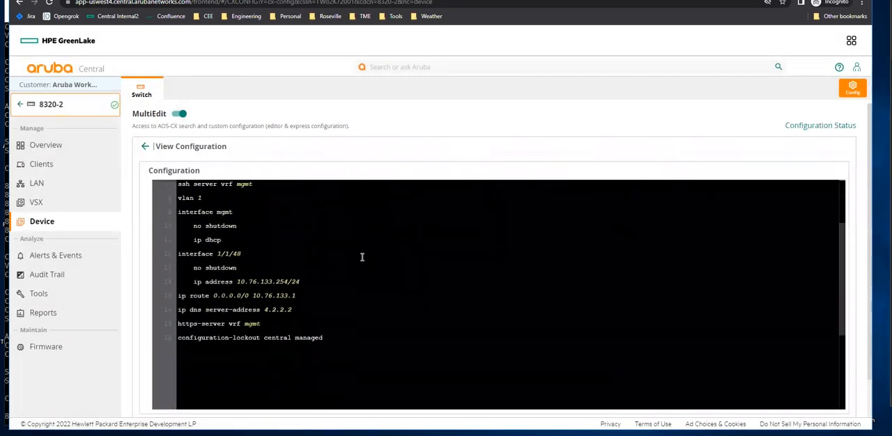
scroll(362, 256, "up", 1)
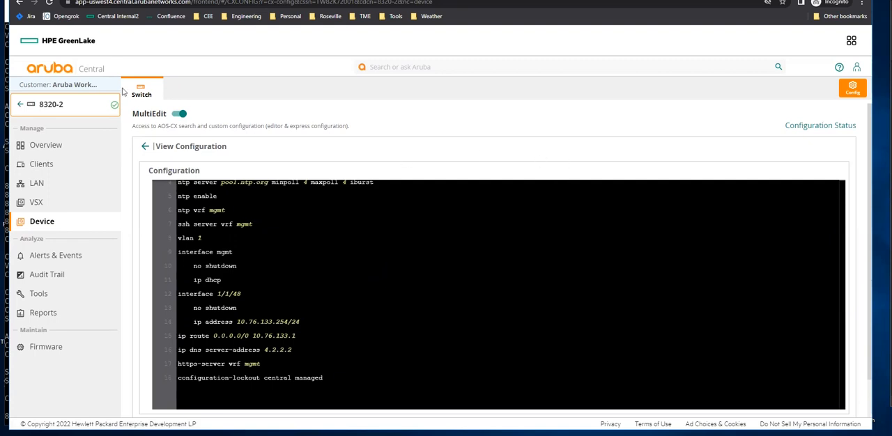
left_click(20, 105)
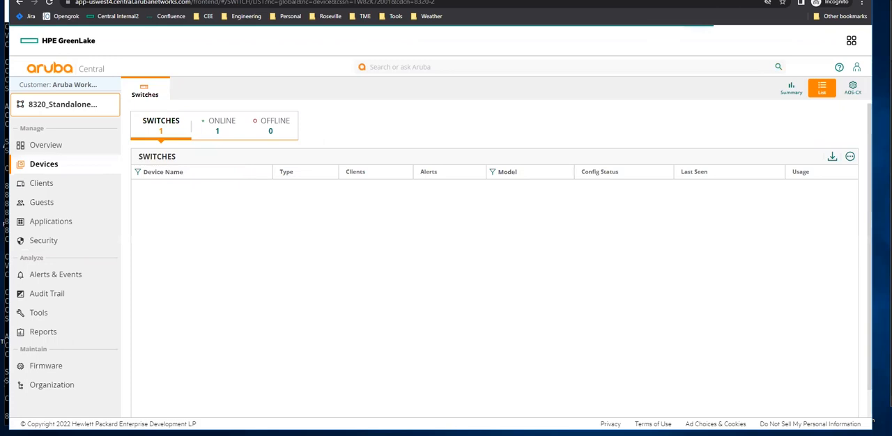